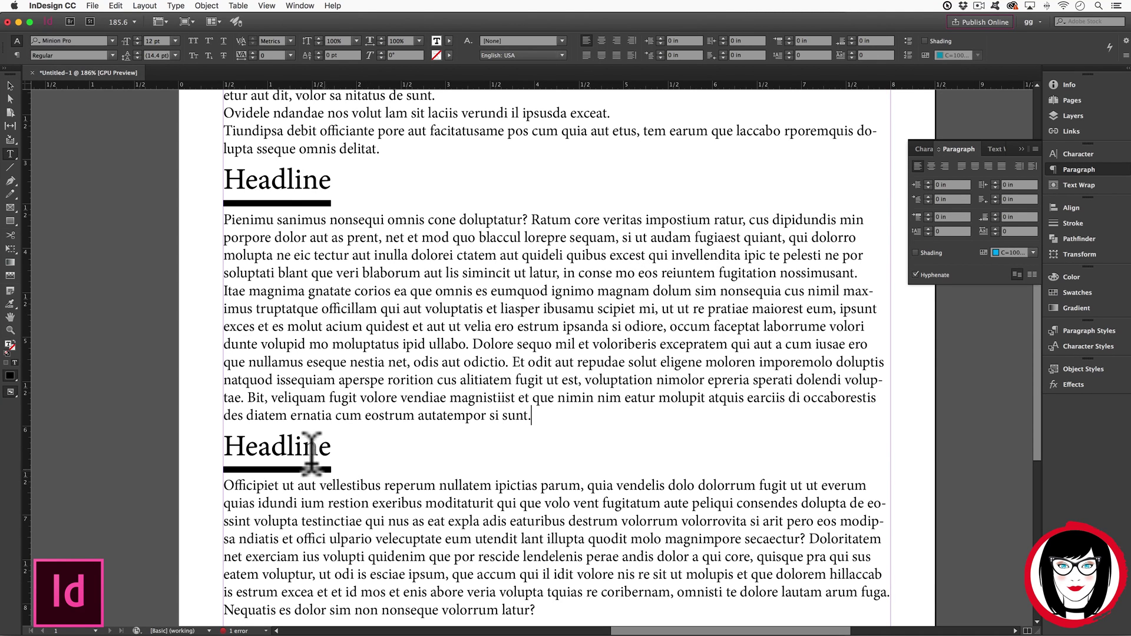
Step: Add empty lines after the body paragraph ending in 'sunt.'
left_click(323, 449)
left_click(543, 415)
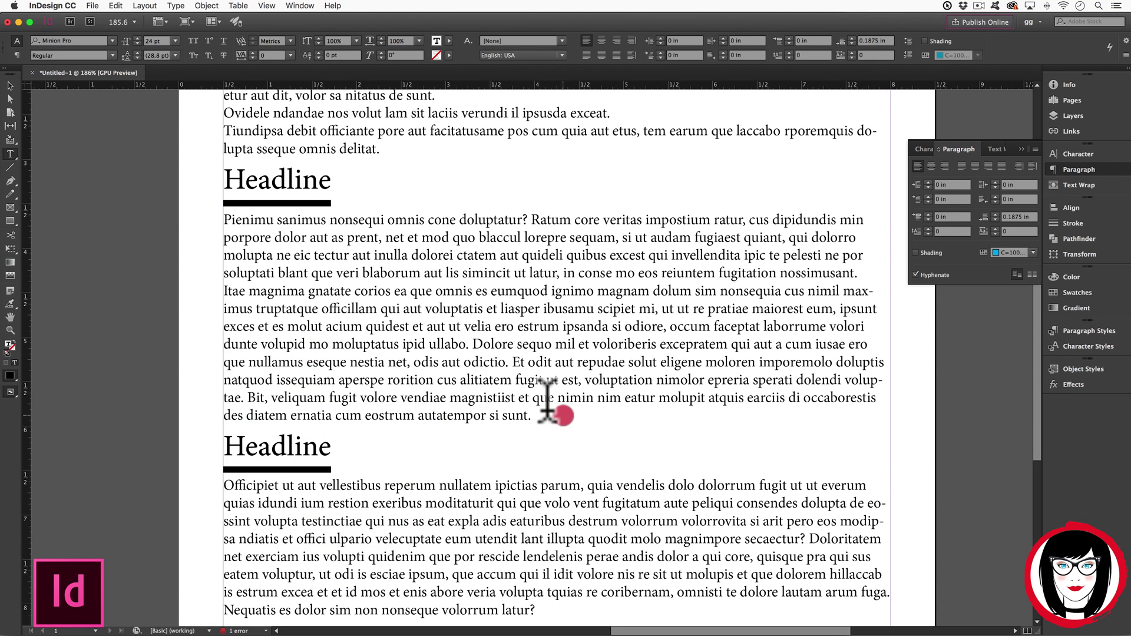
key("Return")
key("Return")
key("Return")
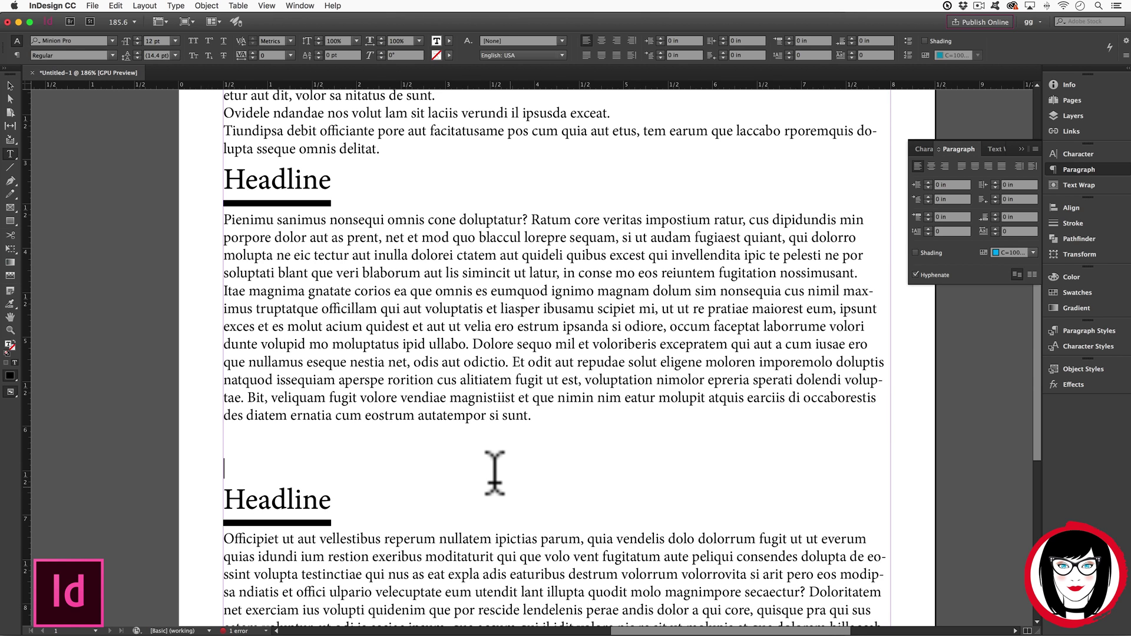
Step: Insert an empty line after 'delitat.' to push the first Headline down
left_click(395, 144)
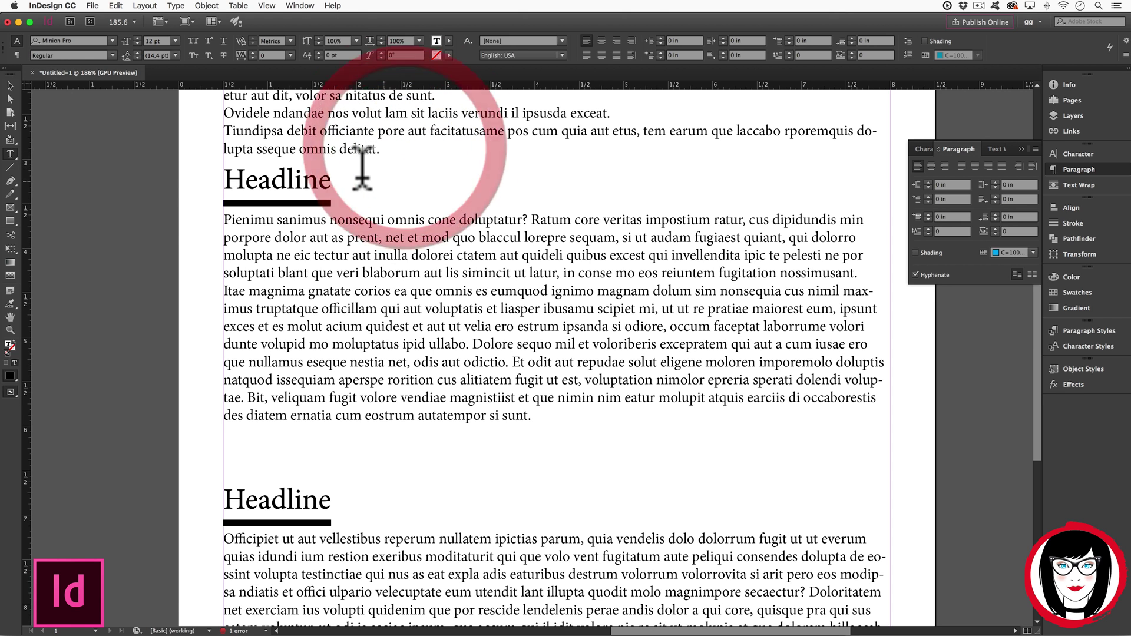
left_click(9, 167)
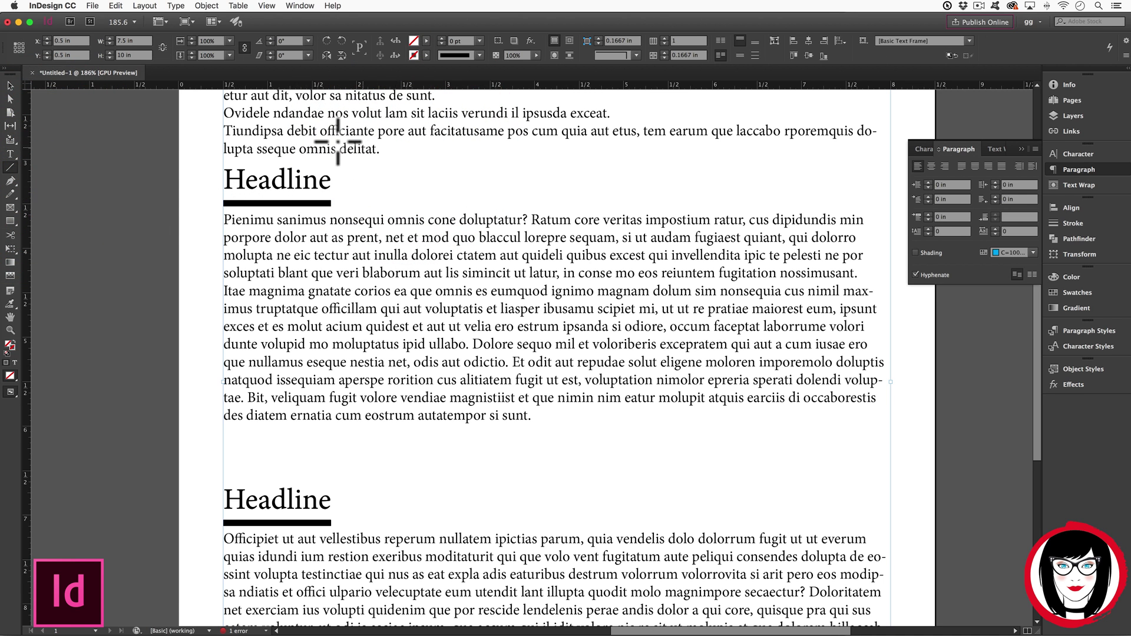
key("t")
left_click(390, 146)
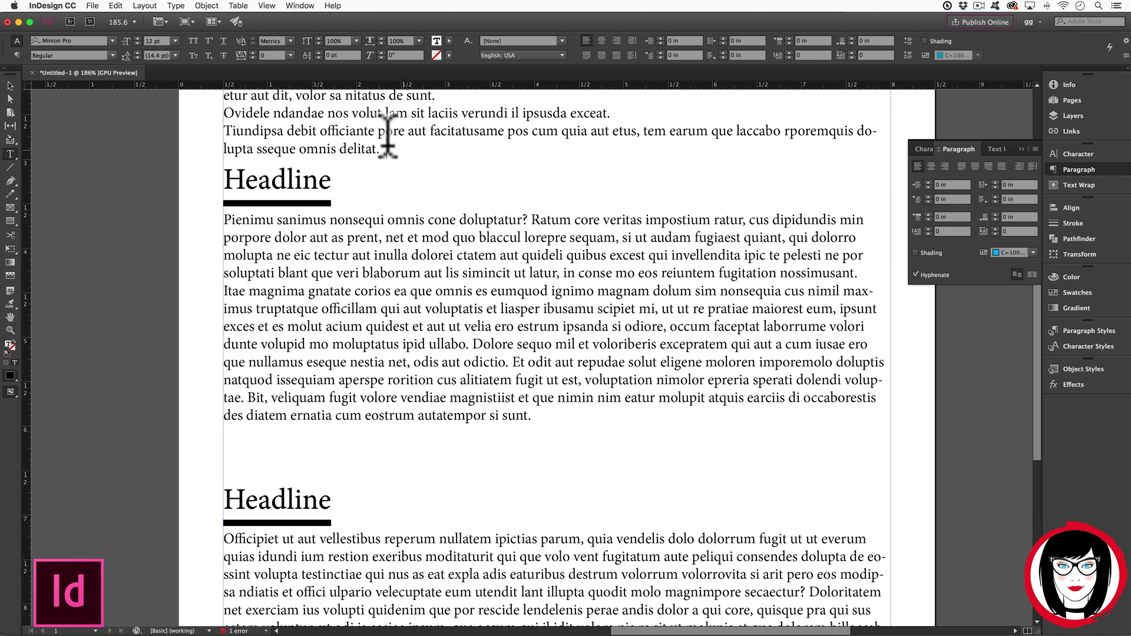
key("Return")
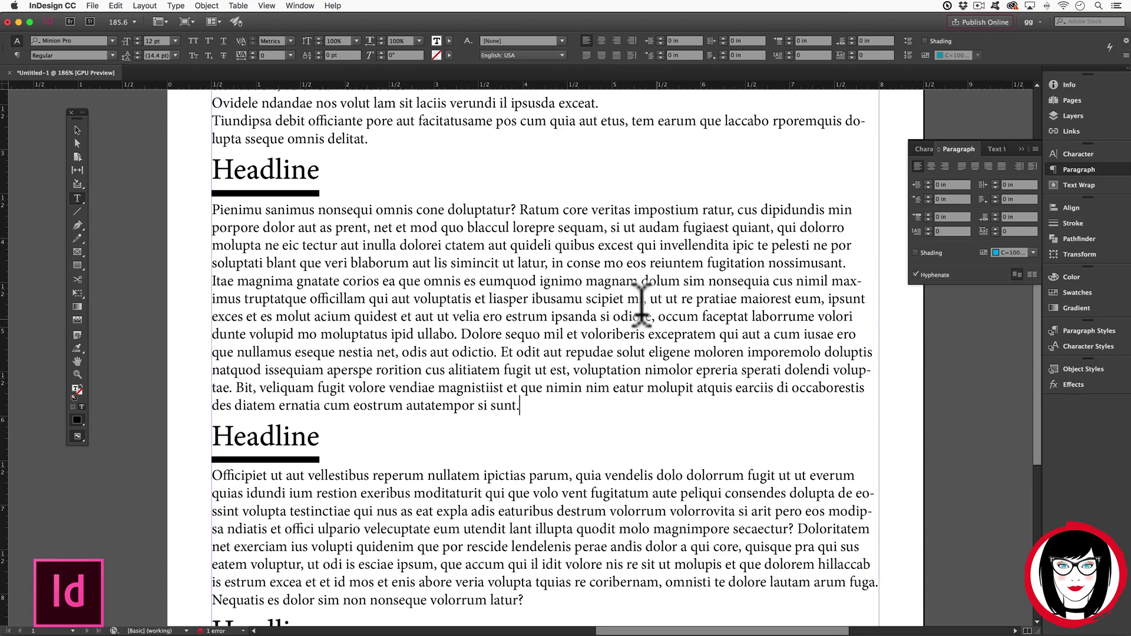
Step: Add an empty line again after the body paragraph ending in 'sunt.'
key("Return")
key("Return")
key("Return")
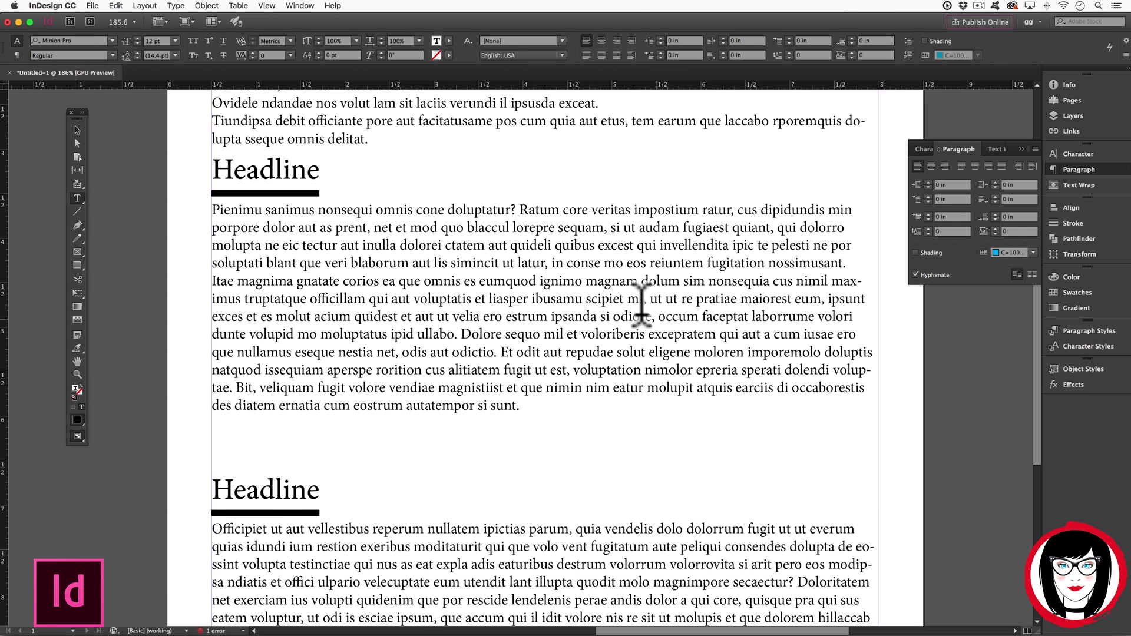
Step: Shift the drawn black line under the first Headline to the right
left_click(78, 130)
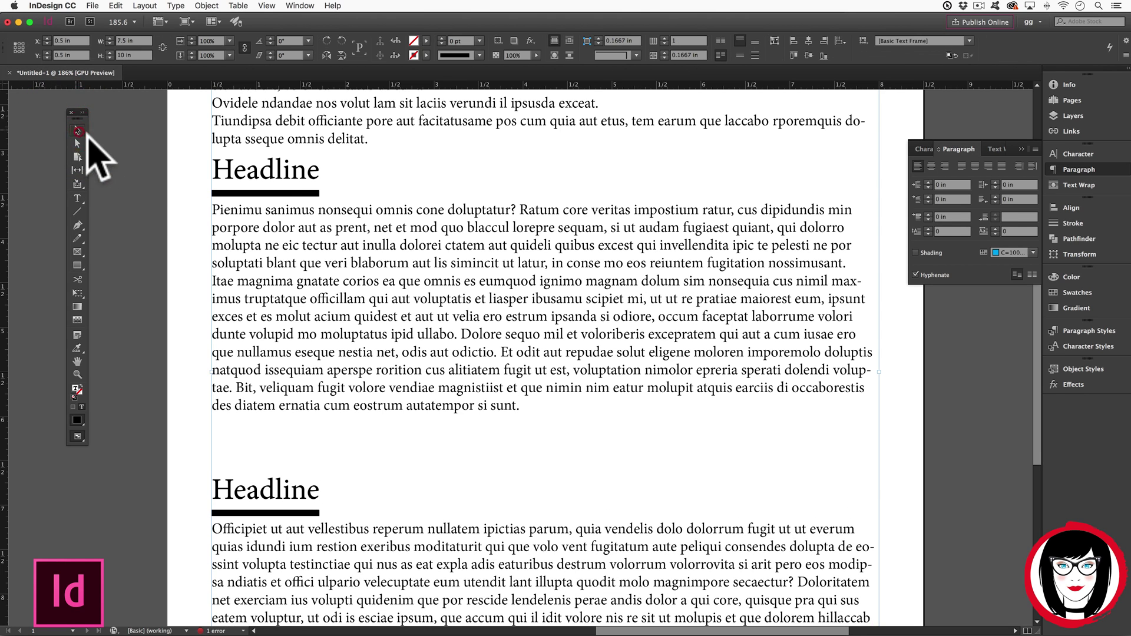
left_click(285, 192)
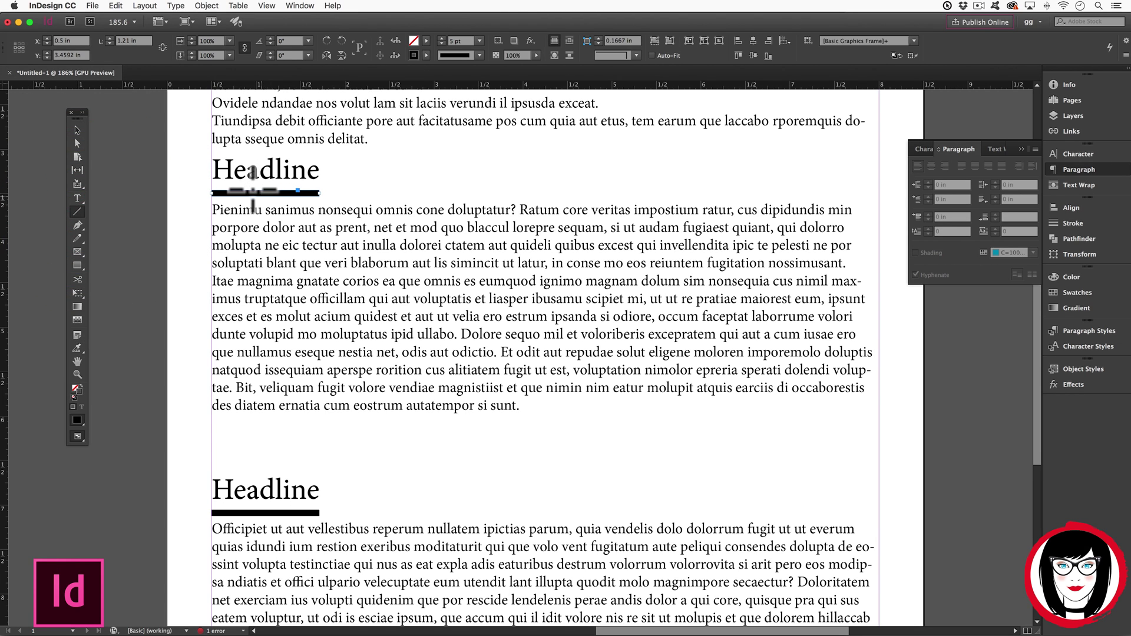
left_click_drag(267, 193, 337, 190)
Step: Remove the blank lines above the second Headline
left_click(77, 198)
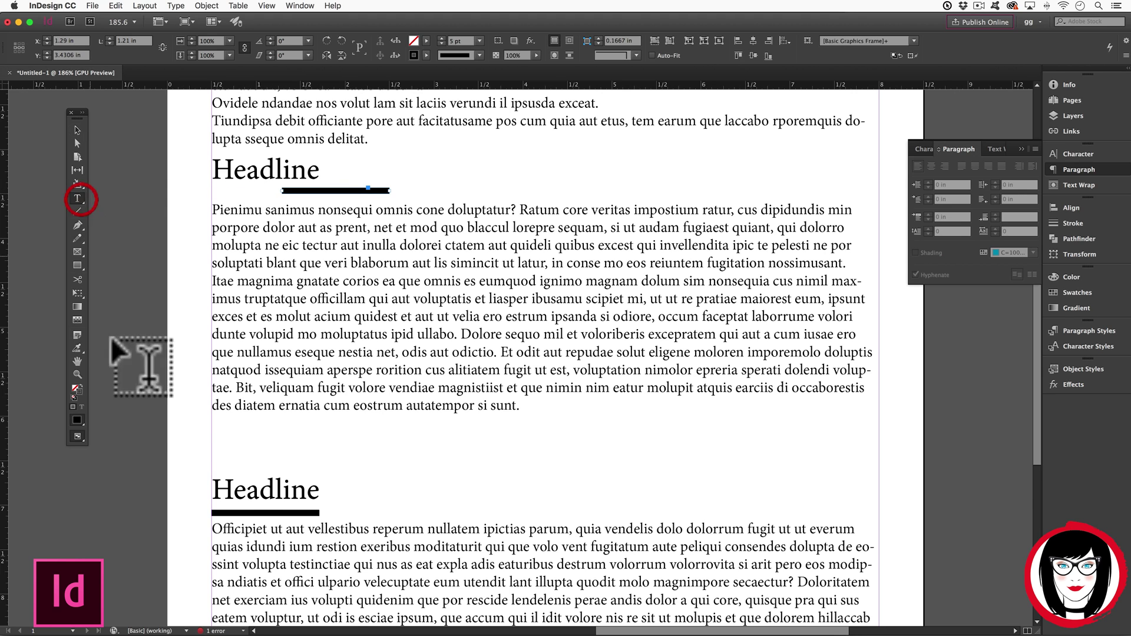
left_click_drag(320, 490, 190, 492)
left_click(200, 478)
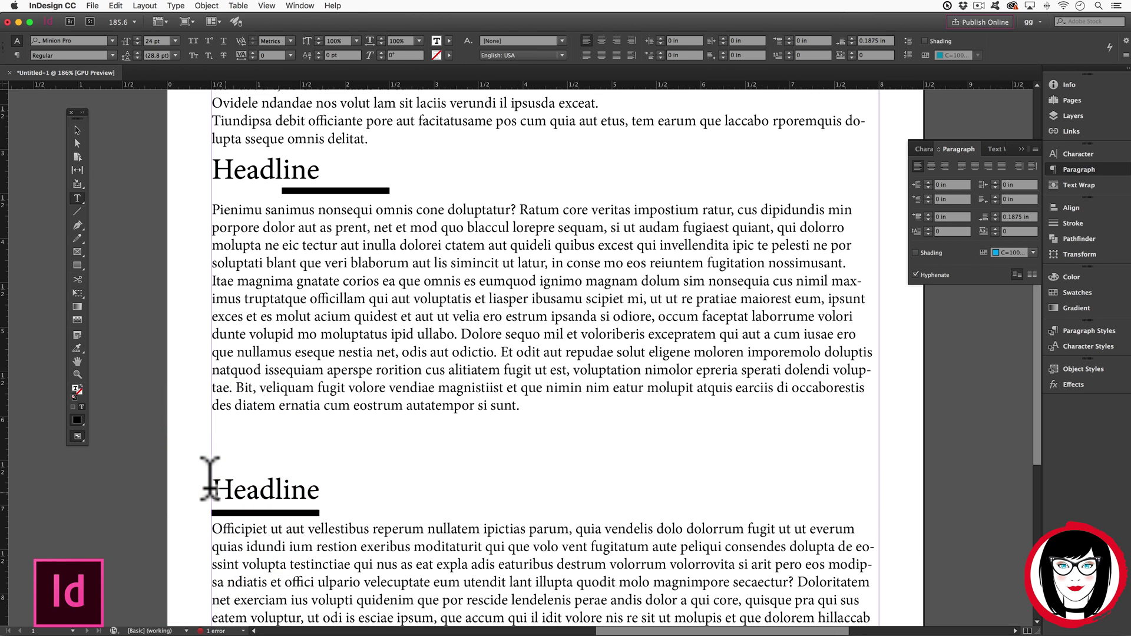
key("super+1")
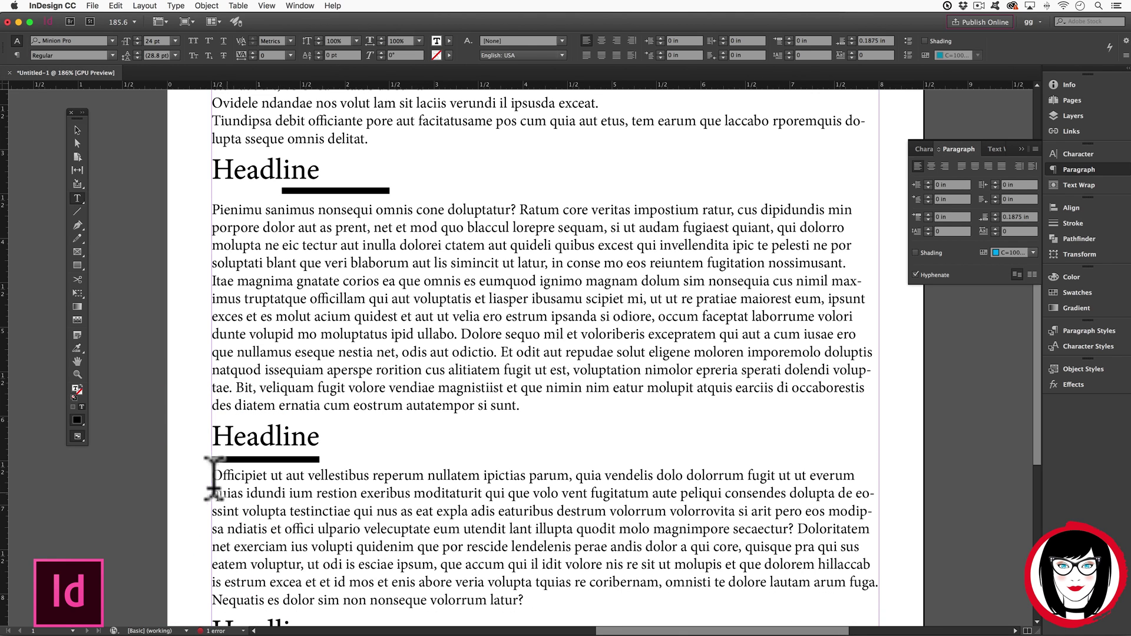
Step: Delete the drawn line under the first Headline, leaving the second Headline's paragraph rule
left_click(77, 129)
left_click(316, 187)
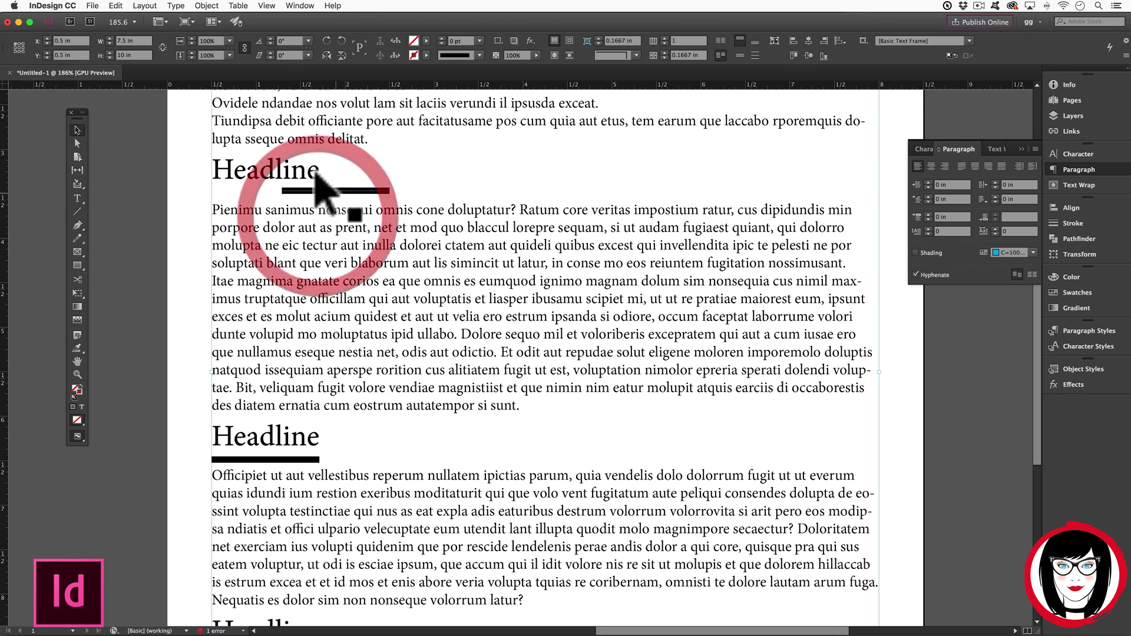
key("Delete")
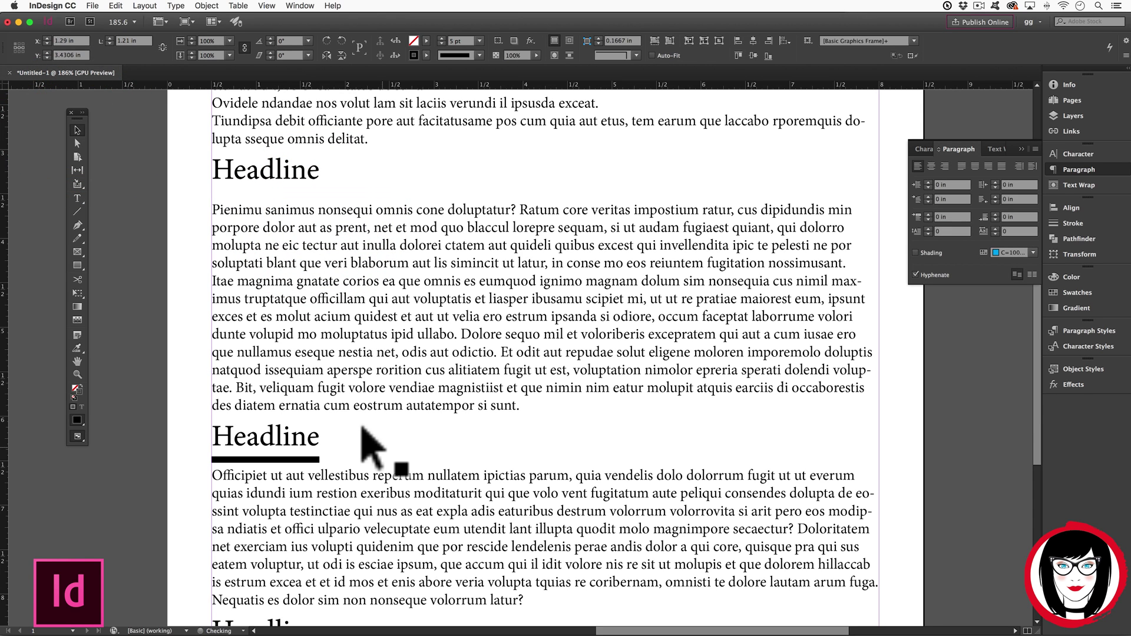
left_click(304, 410)
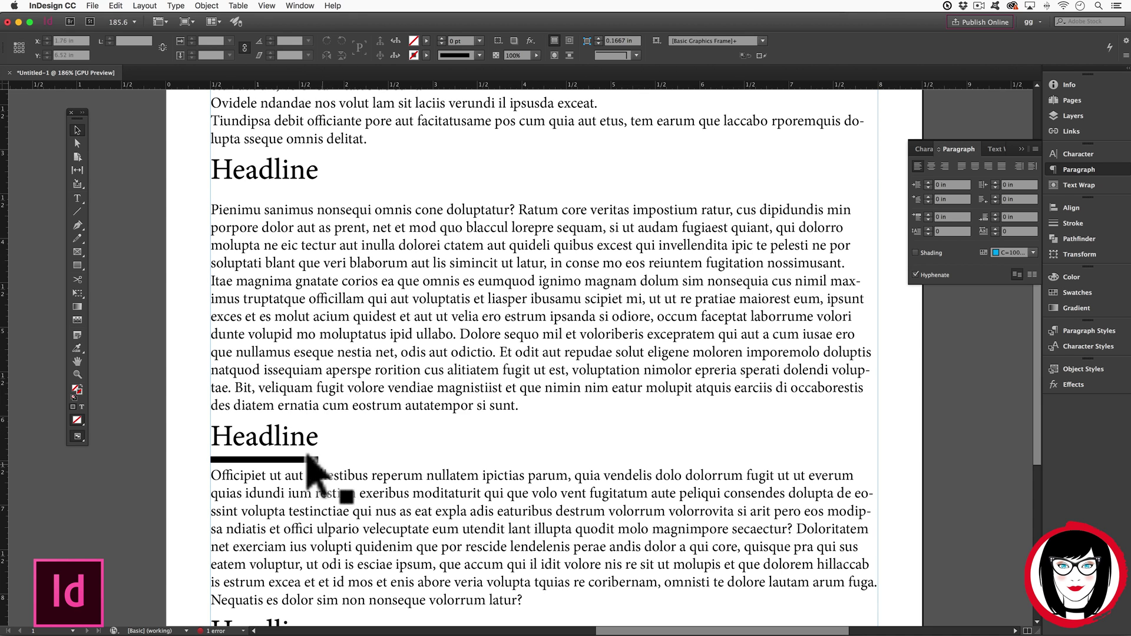
left_click(77, 199)
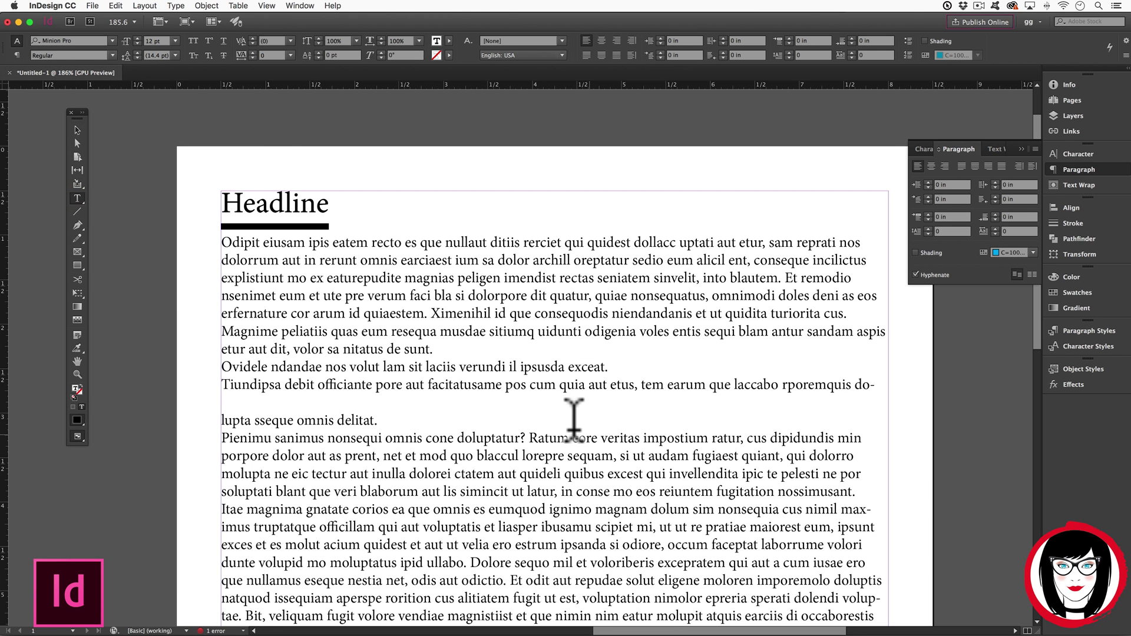
Step: Select every character in the text frame's story and delete it
key("super+a")
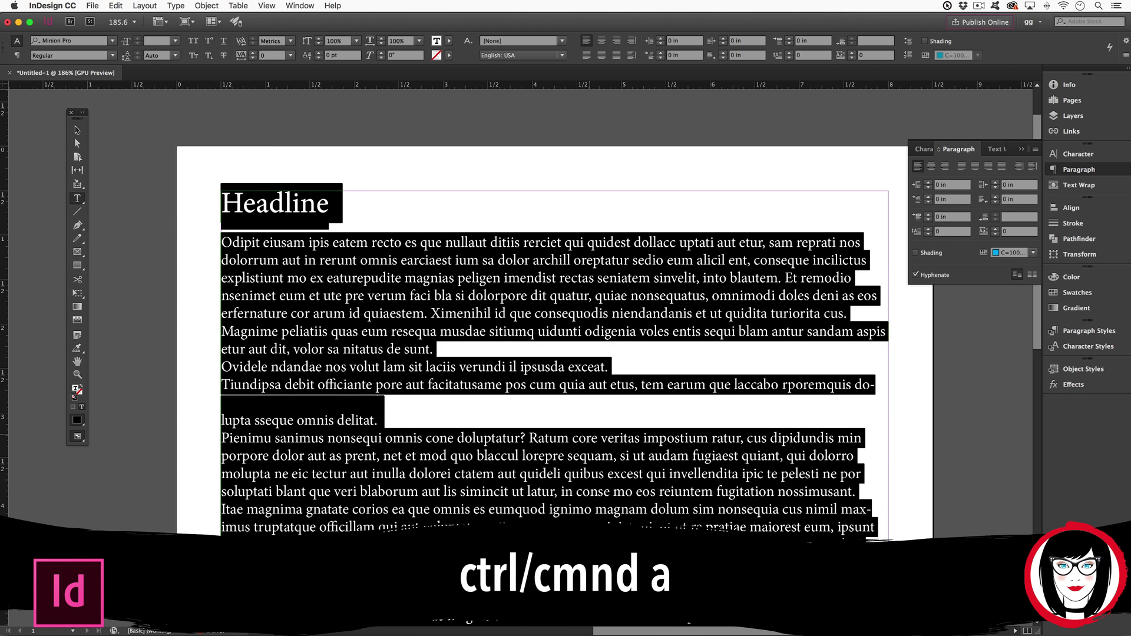
key("BackSpace")
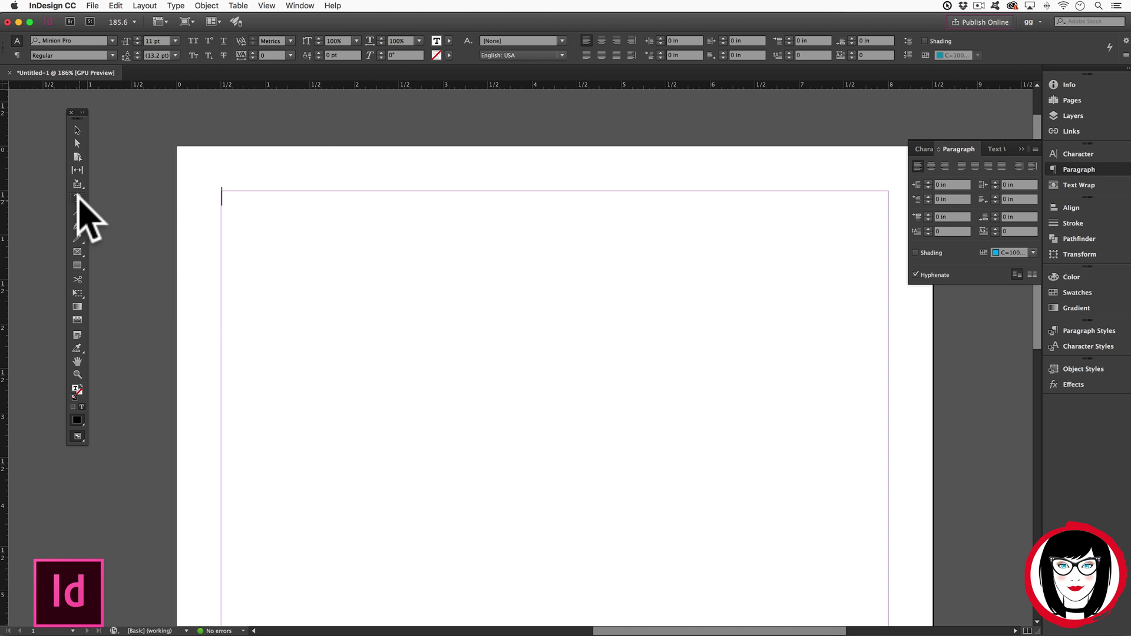
Step: Fill the frame with placeholder text and type a new Headline paragraph after 'rias dent.'
left_click(175, 6)
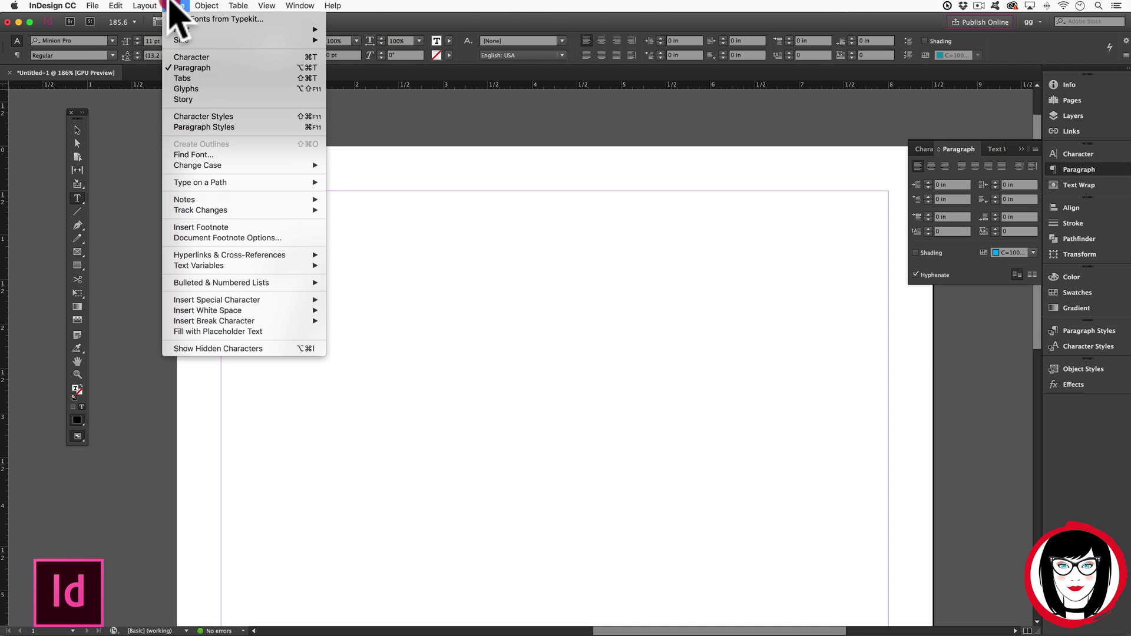
left_click(230, 329)
scroll(449, 341, "up", 10)
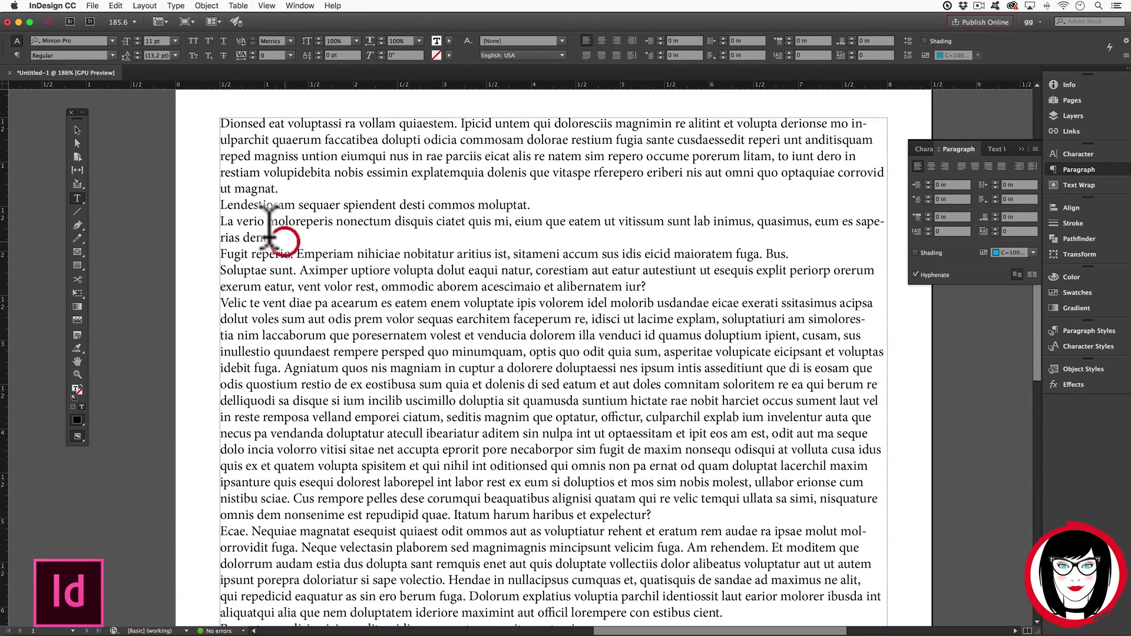
key("Return")
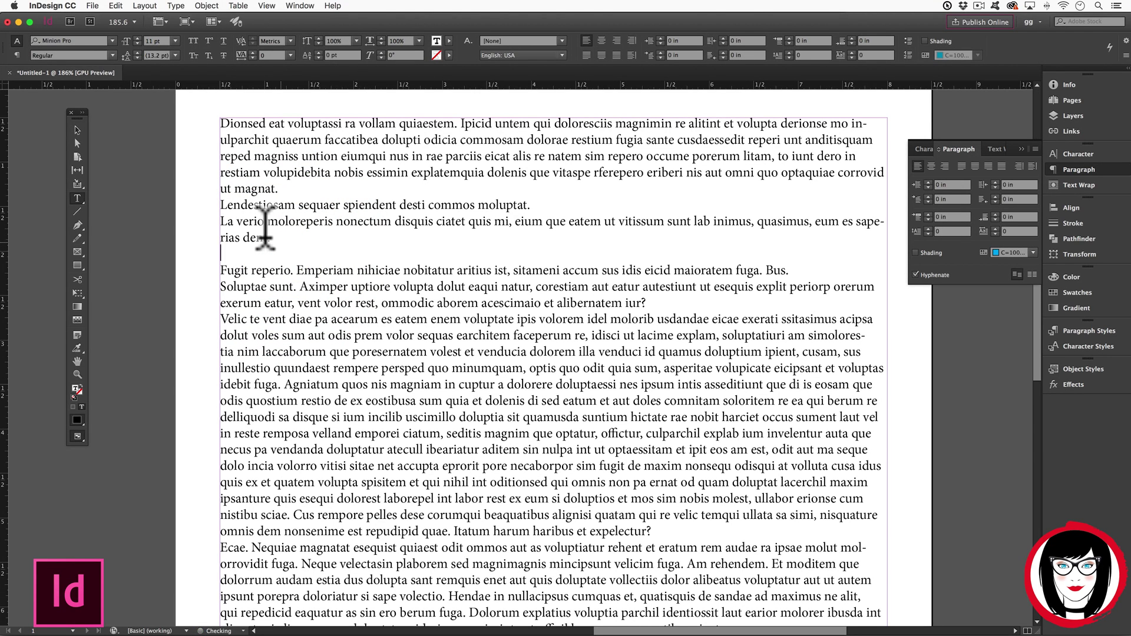
type("Headline")
Step: Set the word Headline to 24 pt in the Control panel
left_click_drag(269, 255, 204, 254)
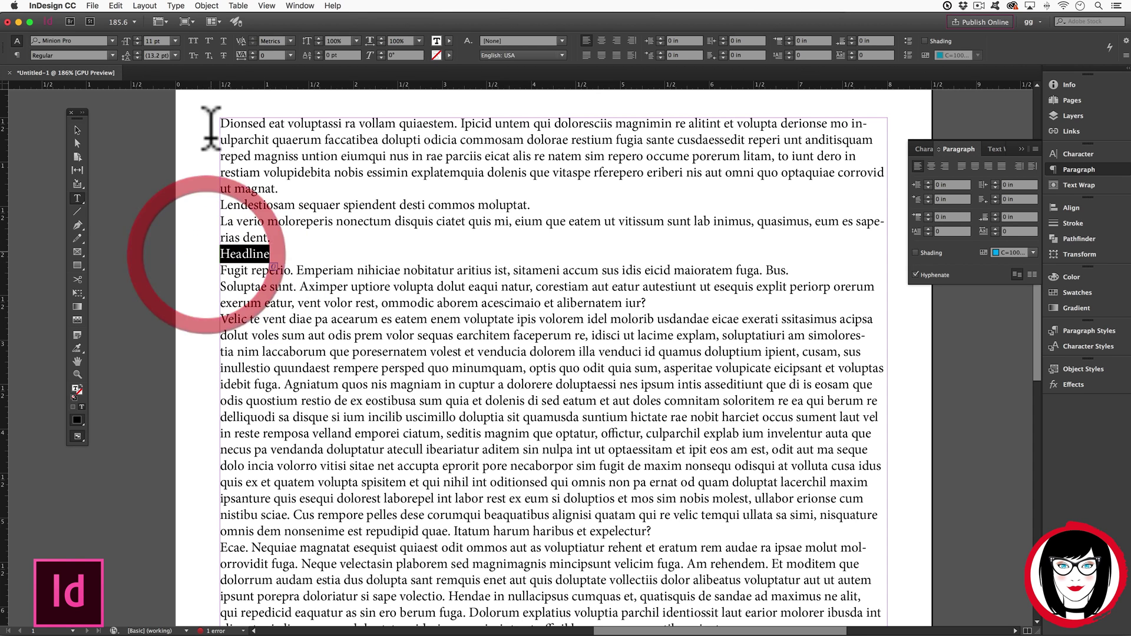
left_click(137, 37)
type("24")
key("Return")
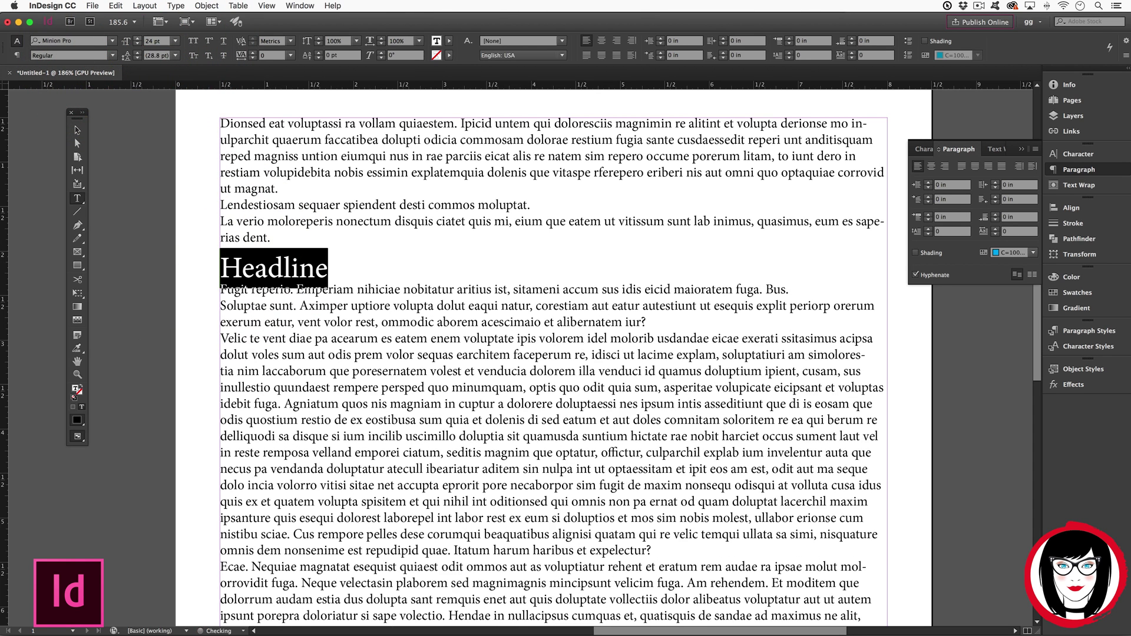
left_click(336, 291)
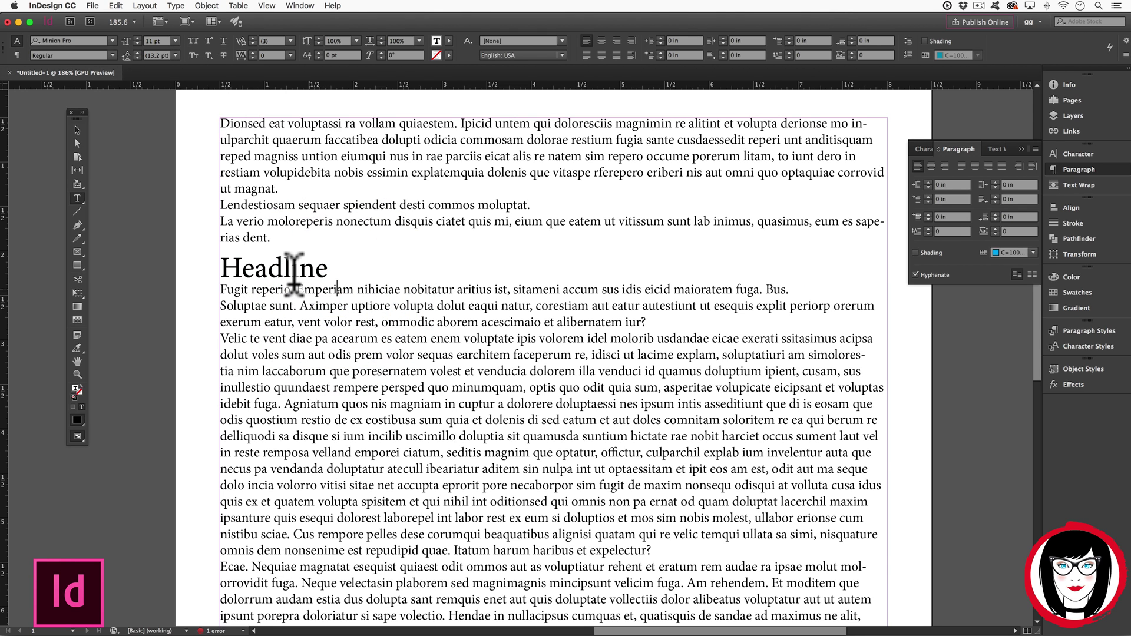
double_click(294, 273)
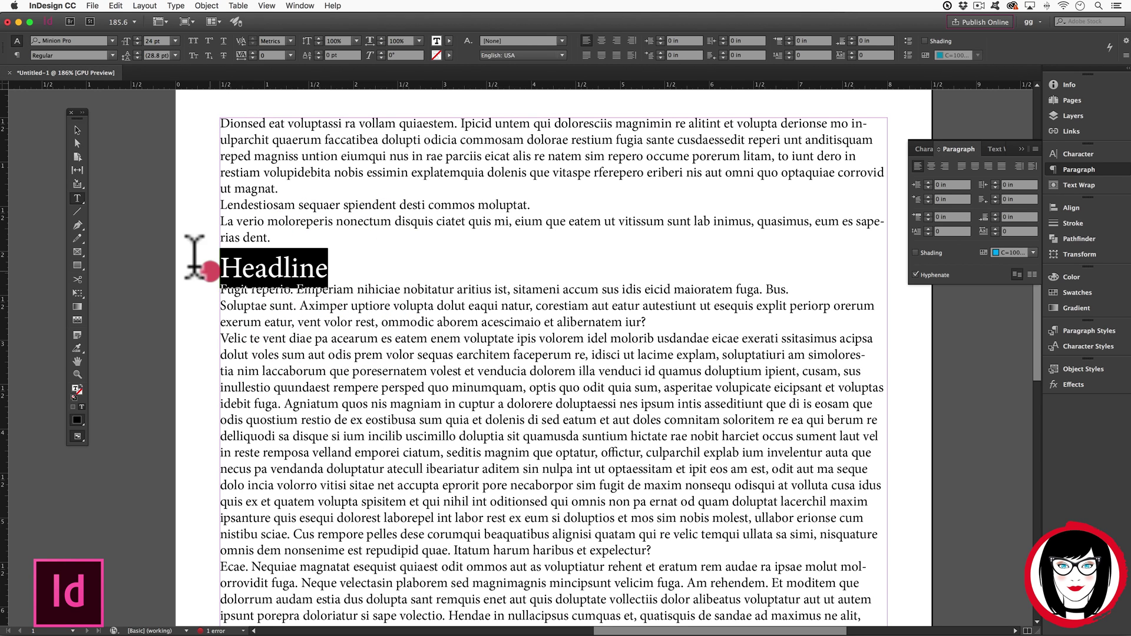
left_click(295, 318)
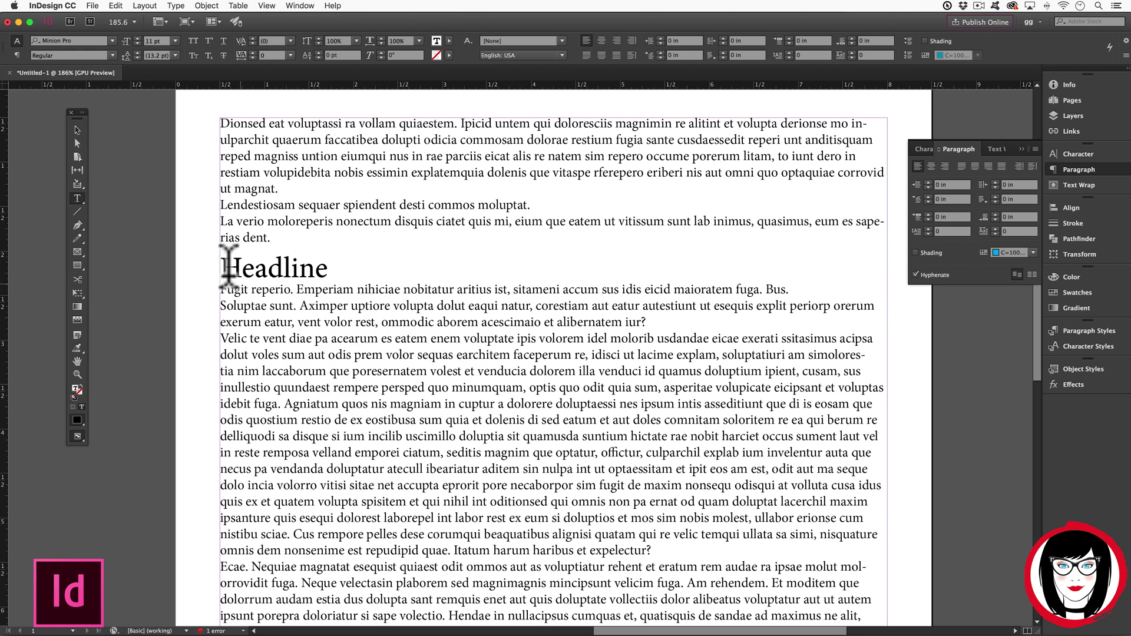
Step: Select the whole word Headline
mouse_move(255, 267)
left_mouse_down()
mouse_move(273, 260)
mouse_move(280, 288)
mouse_move(265, 262)
left_mouse_up()
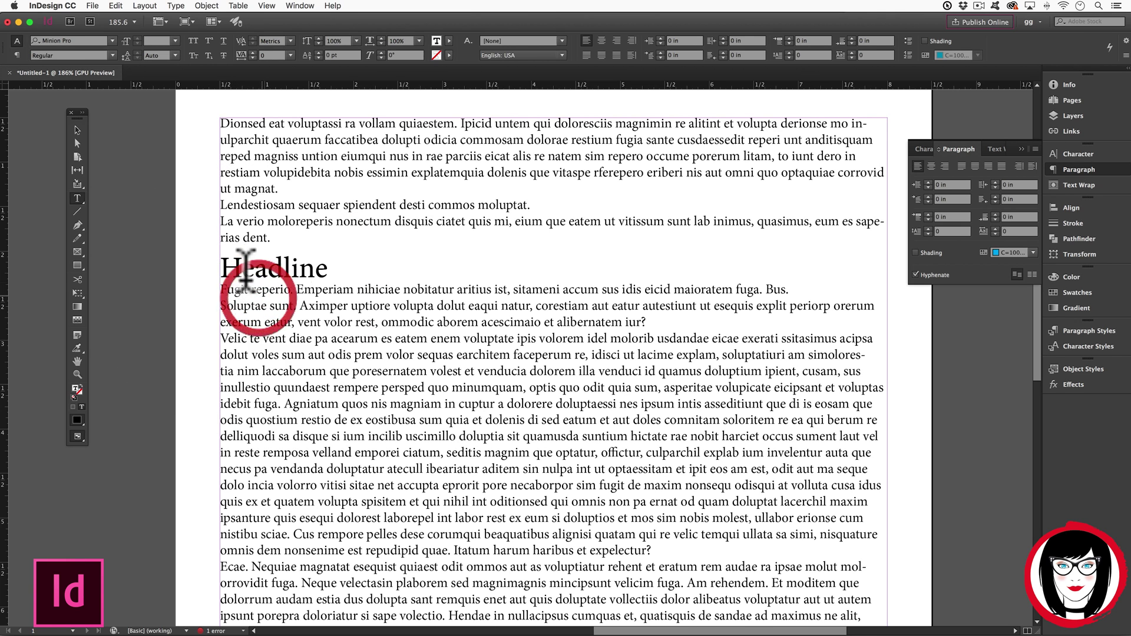
left_click(227, 273)
left_click_drag(268, 292, 254, 276)
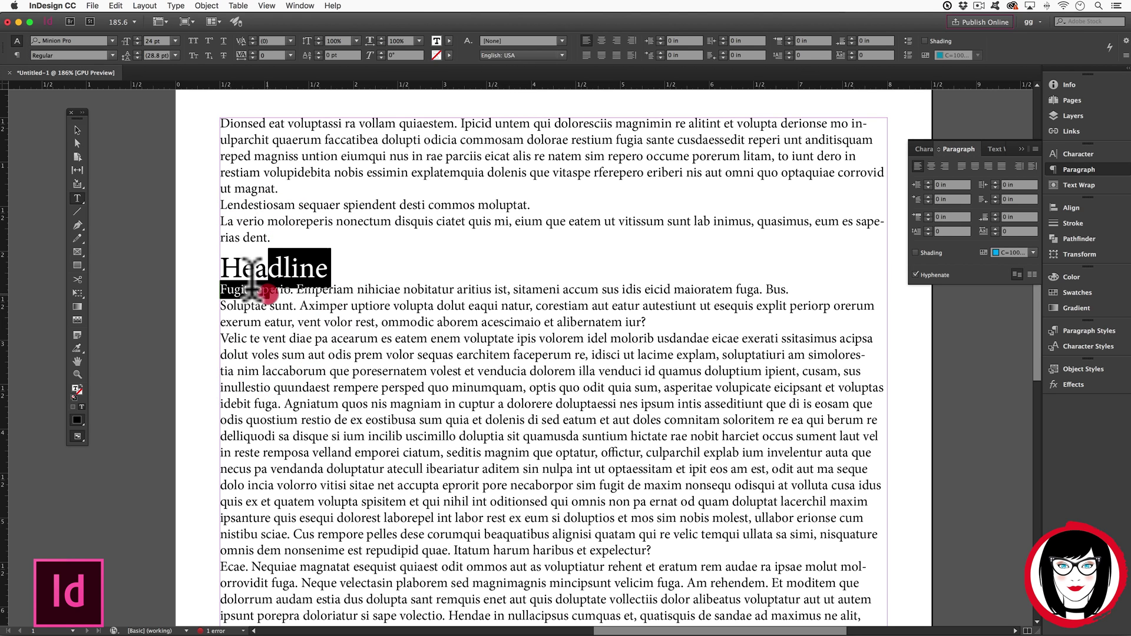
left_click(268, 293)
left_click_drag(329, 269, 225, 270)
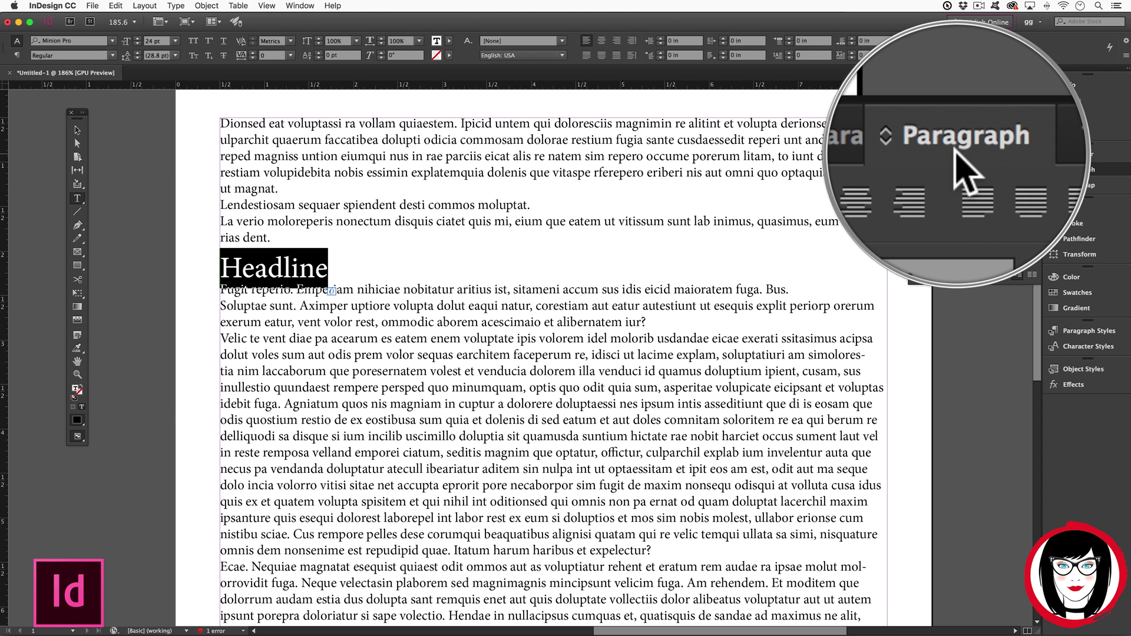
Step: Set the Headline's Space After to 0.1875 in using the Paragraph panel
left_click(299, 6)
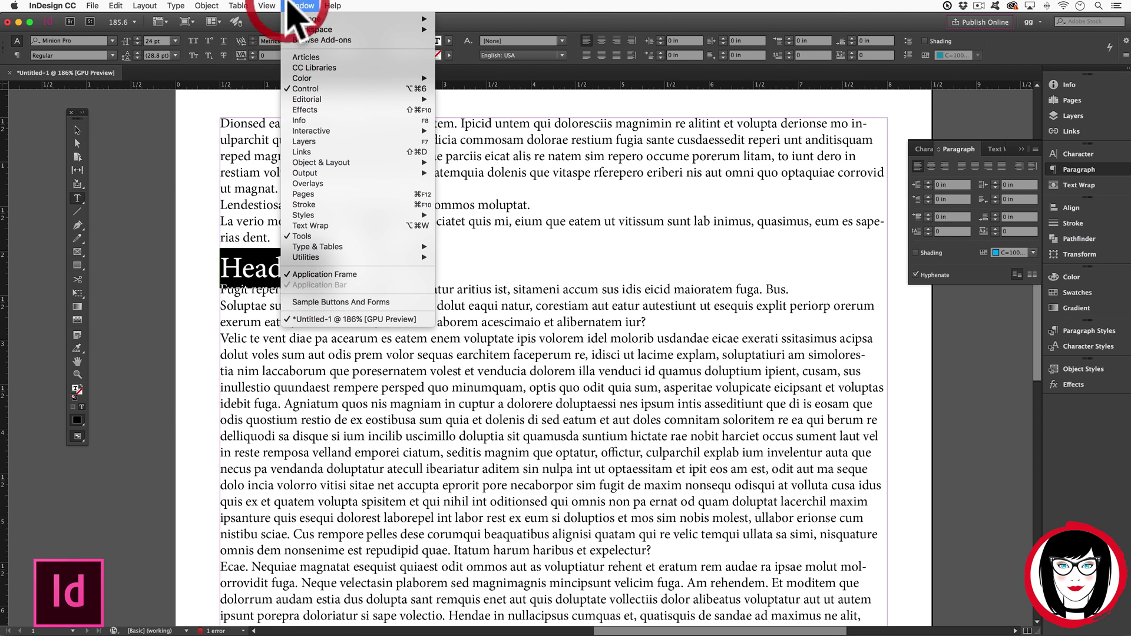
mouse_move(321, 247)
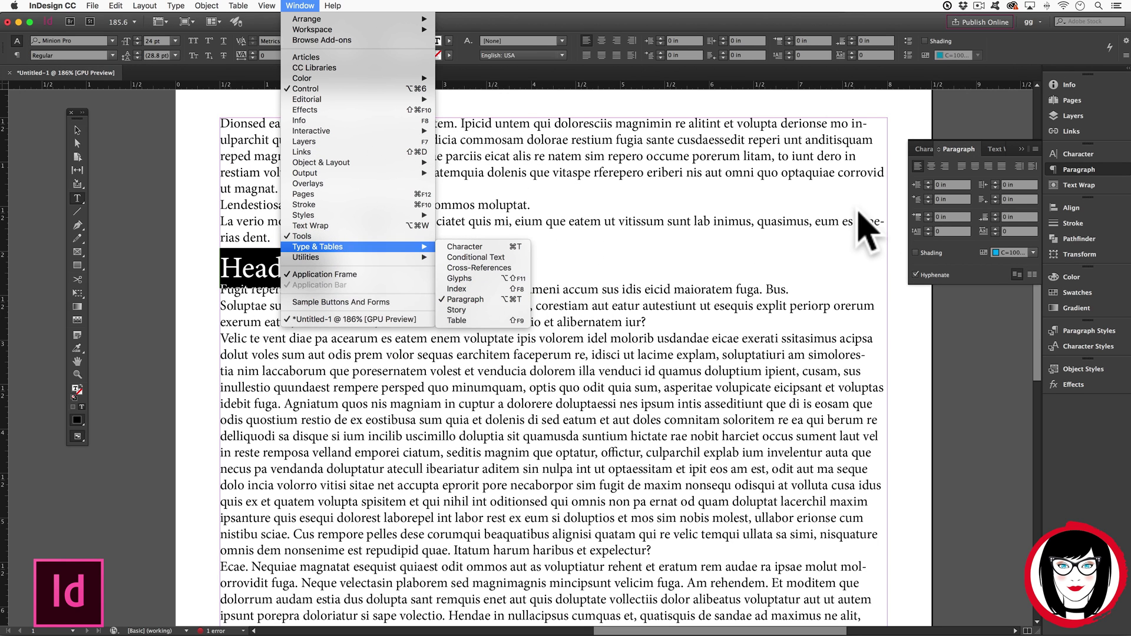
left_click(962, 151)
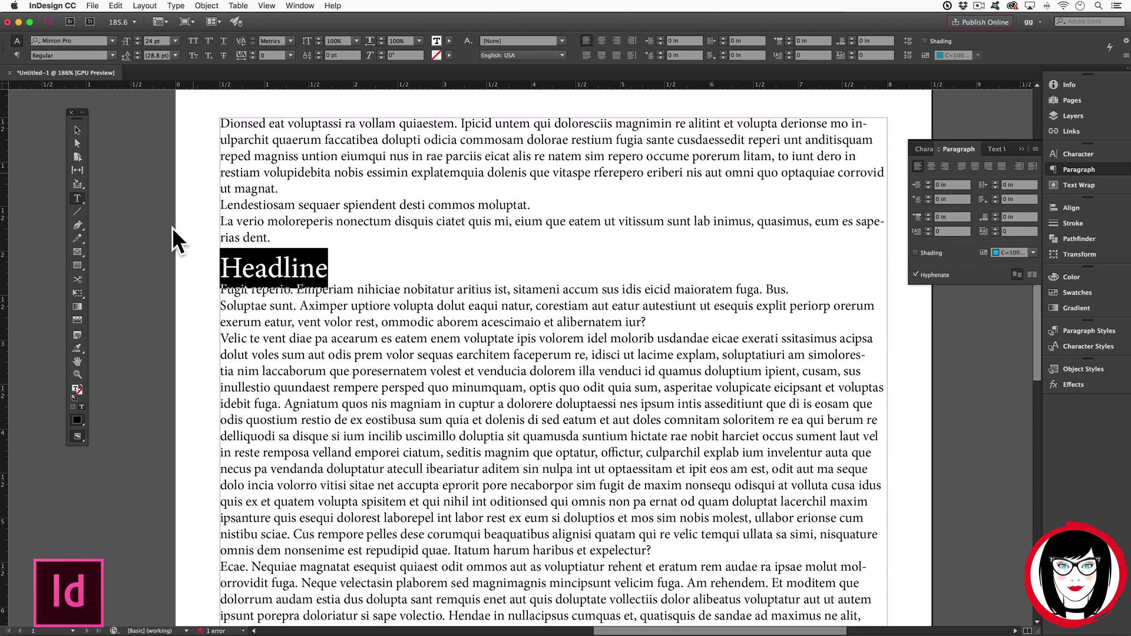
left_click(16, 55)
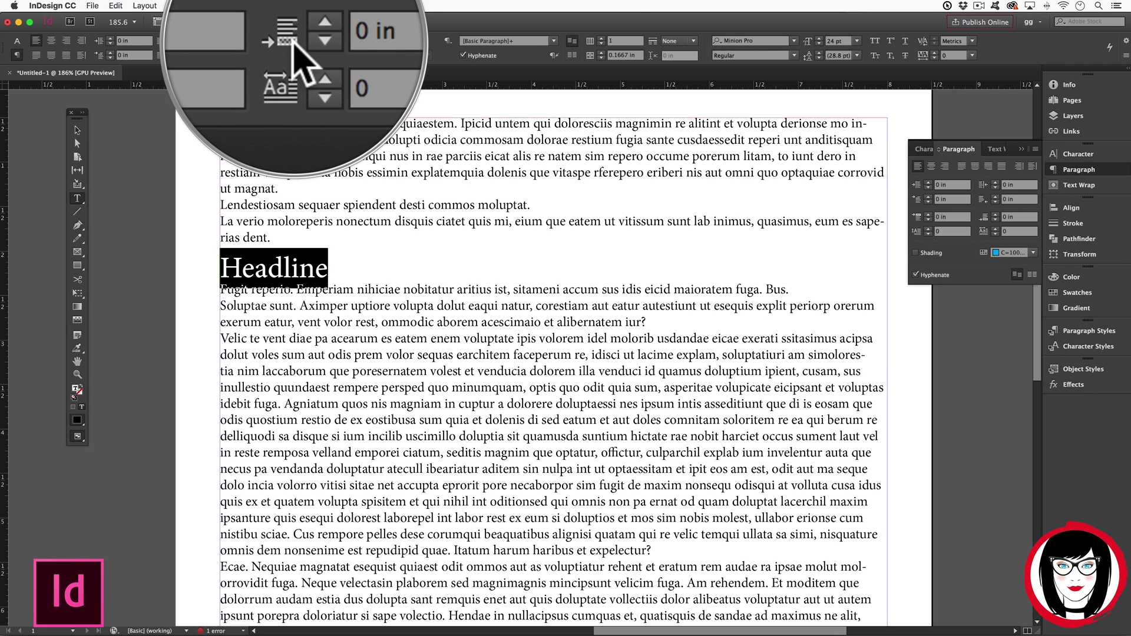
left_click(989, 219)
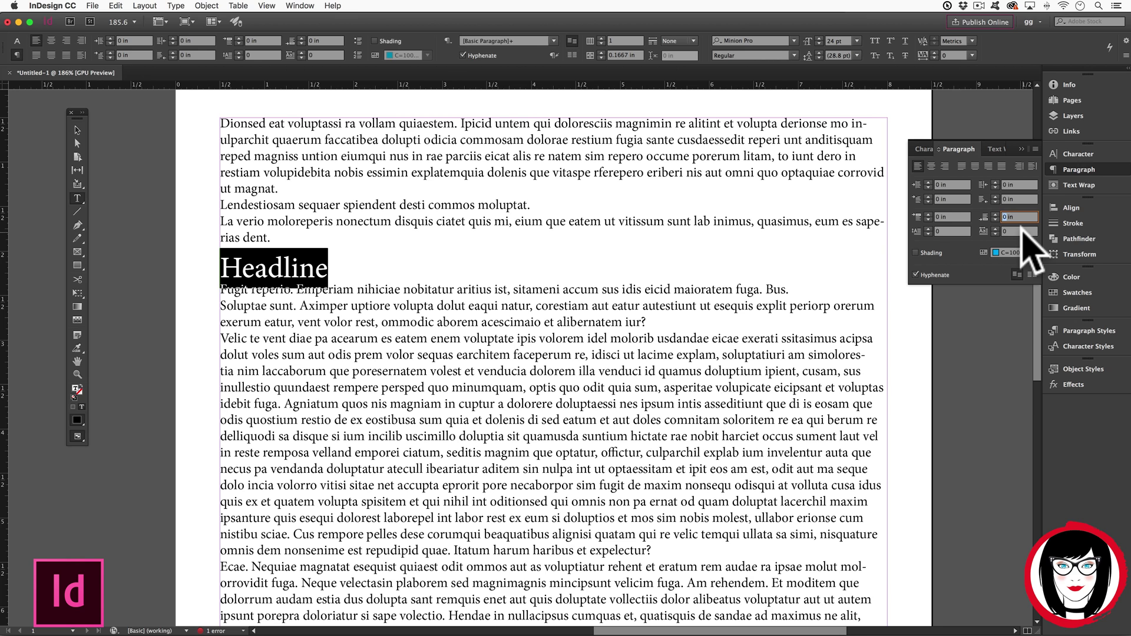
key("BackSpace")
key("Return")
Step: Check the new spacing below Headline and reselect the word
left_click(272, 303)
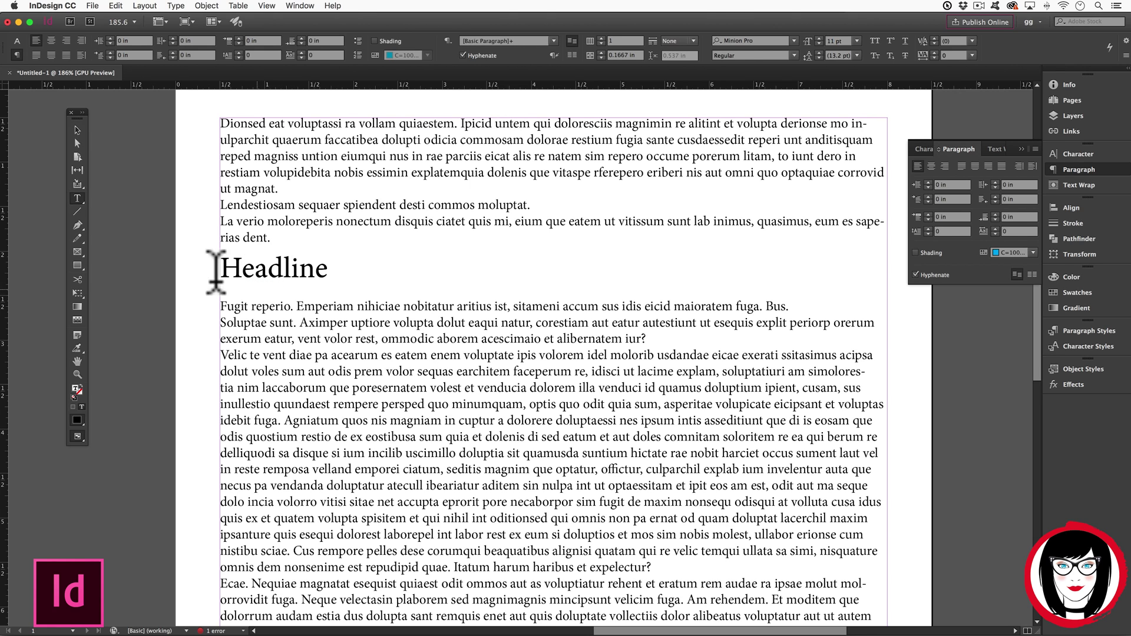
left_click(310, 263)
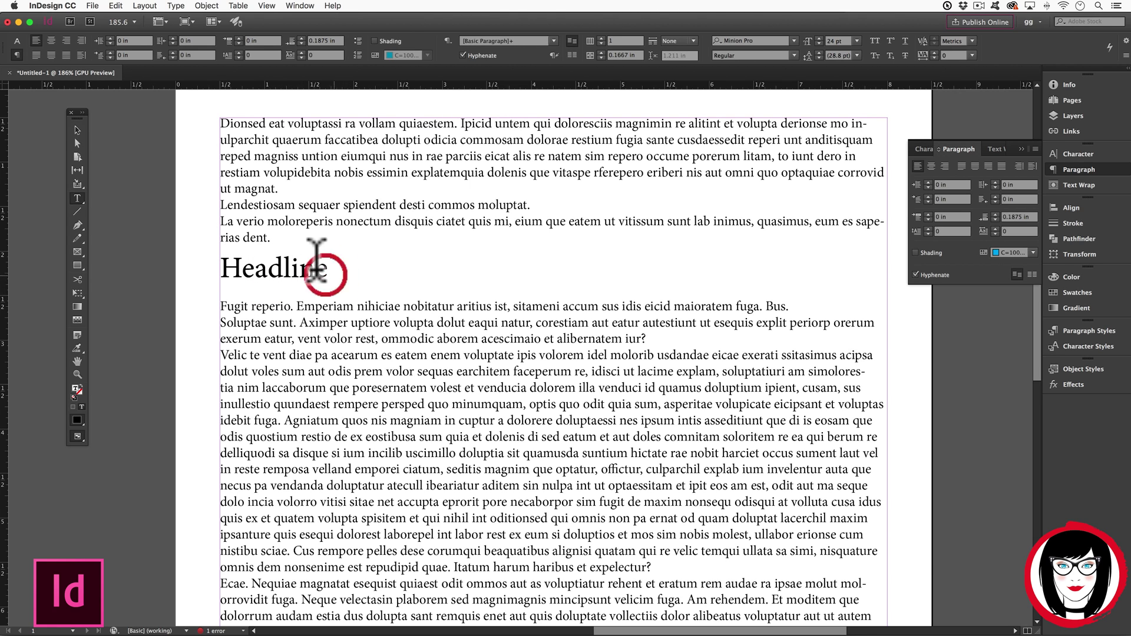
left_click_drag(327, 268, 216, 259)
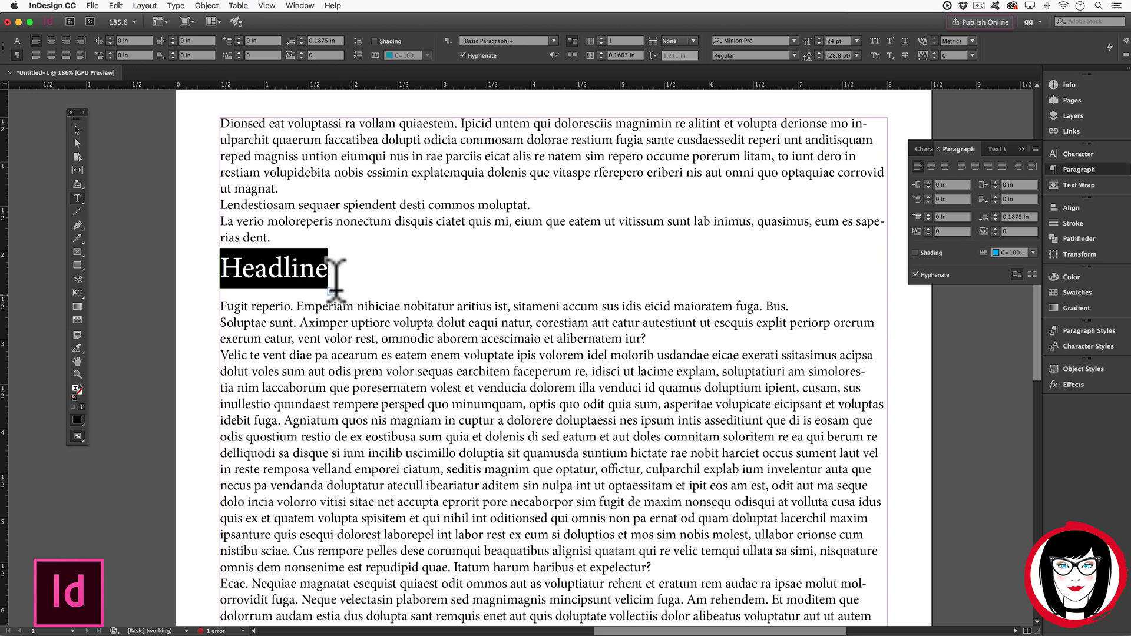
Step: Draw a horizontal line beneath Headline with the Line tool, then select the text frame
left_click(369, 306)
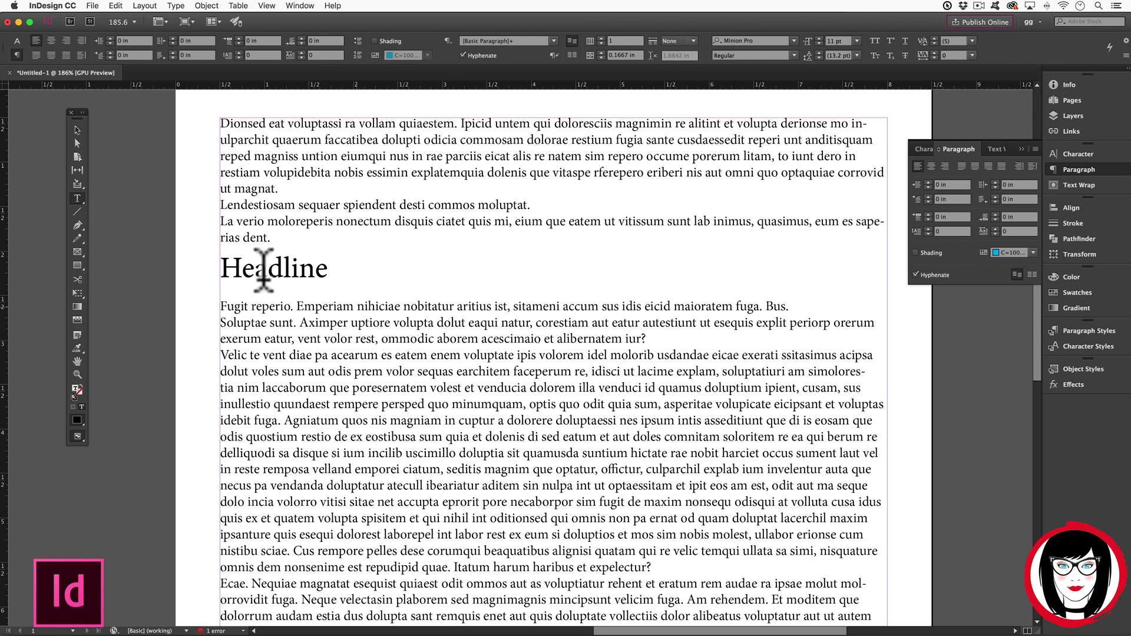
left_click(77, 211)
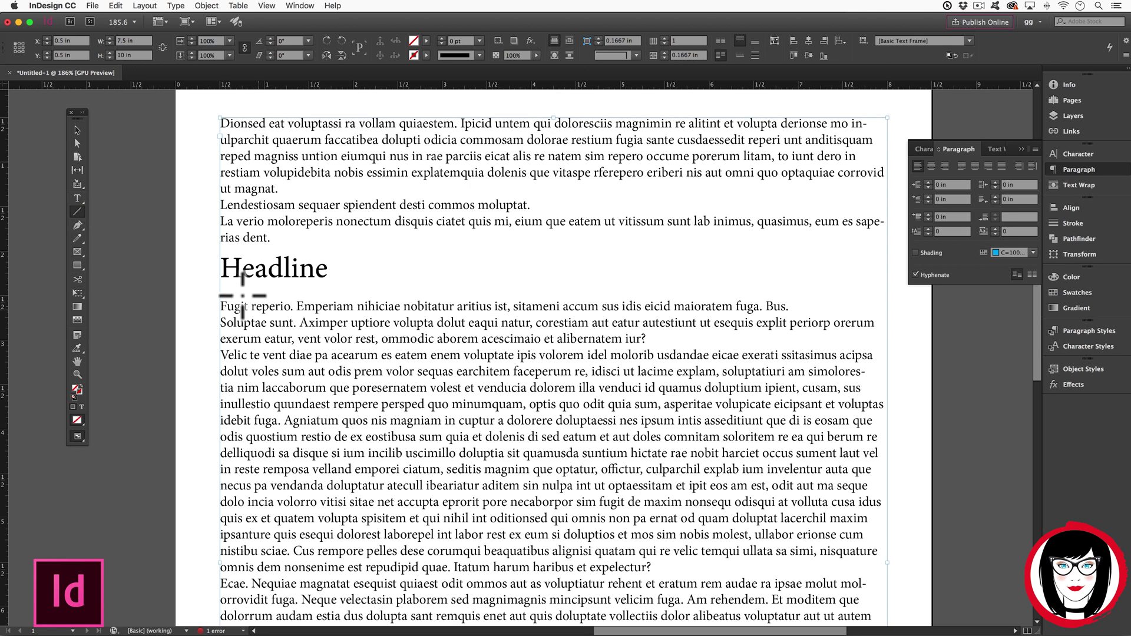
left_click_drag(234, 291, 250, 292)
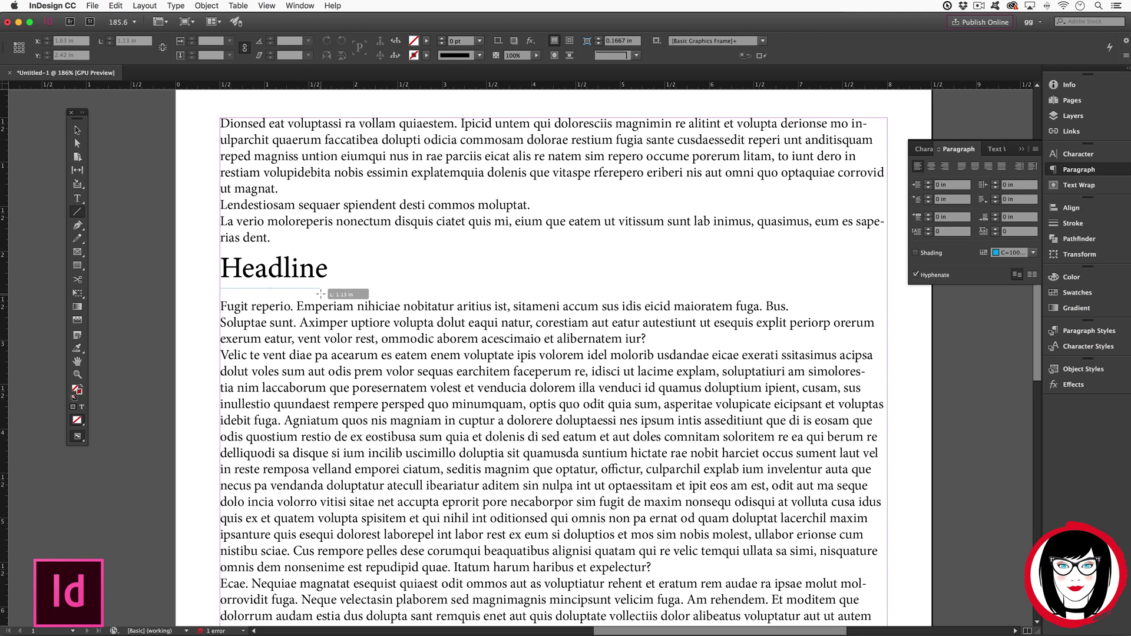
left_click_drag(318, 285, 327, 288)
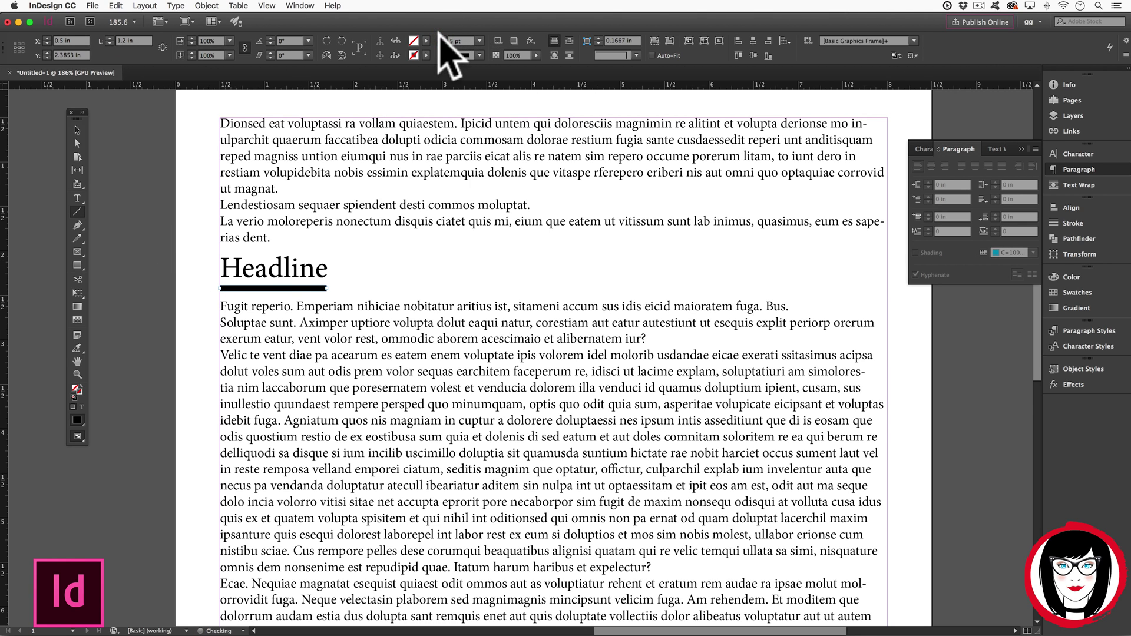
left_click(77, 130)
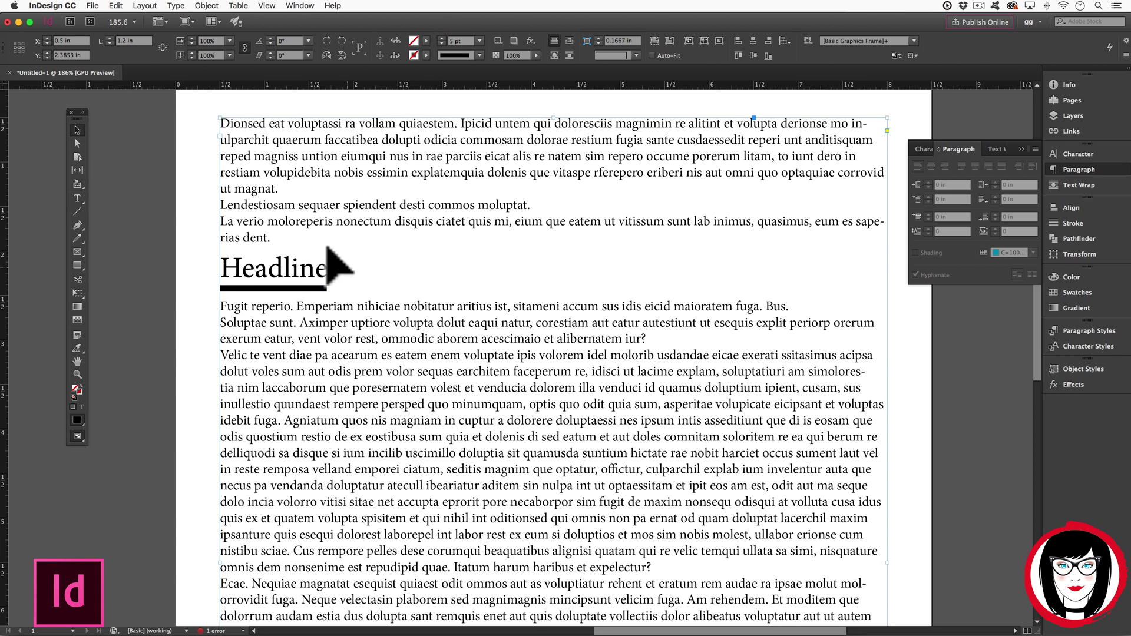
left_click(247, 298)
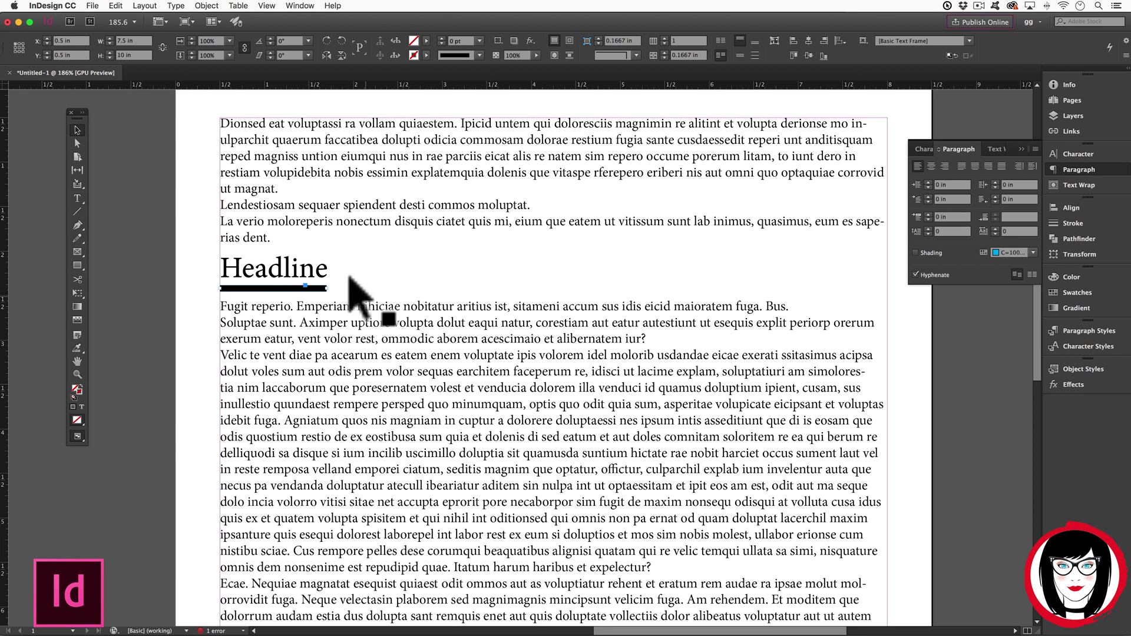
Step: Undo the drawn line, select Headline, and open Paragraph Rules from the Paragraph panel menu
key("super+z")
double_click(298, 307)
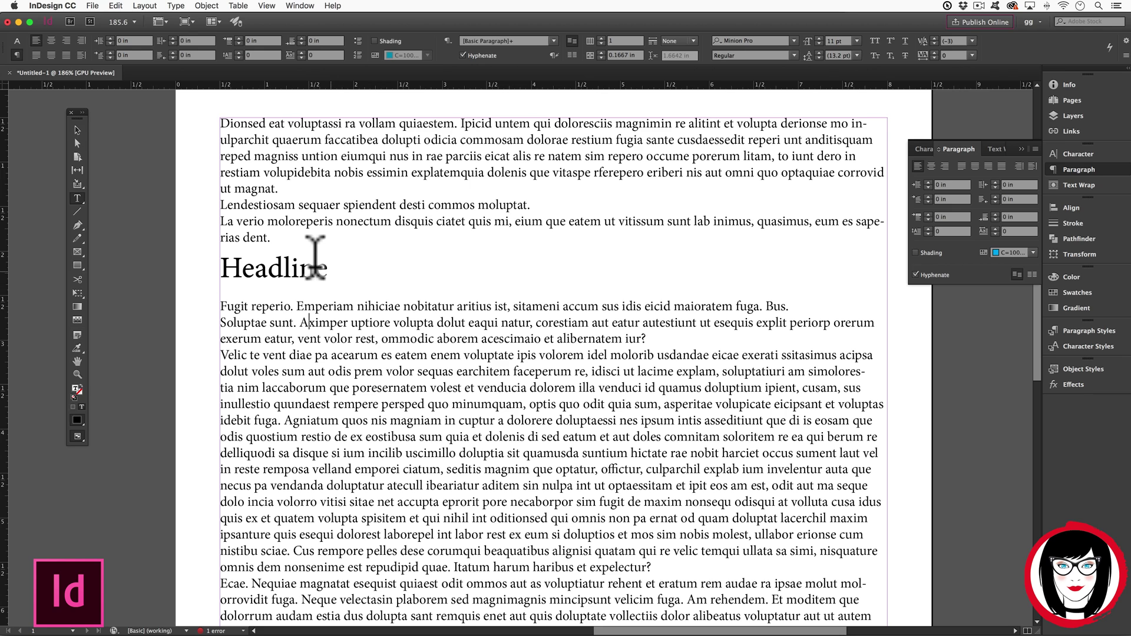
left_click_drag(328, 265, 209, 265)
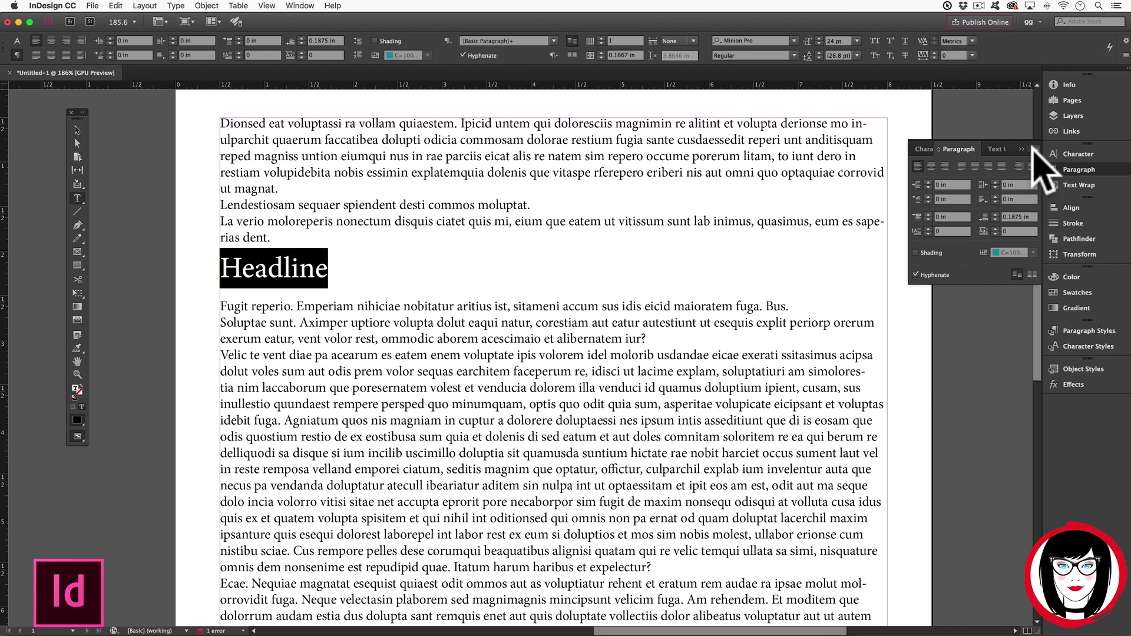
left_click(1033, 148)
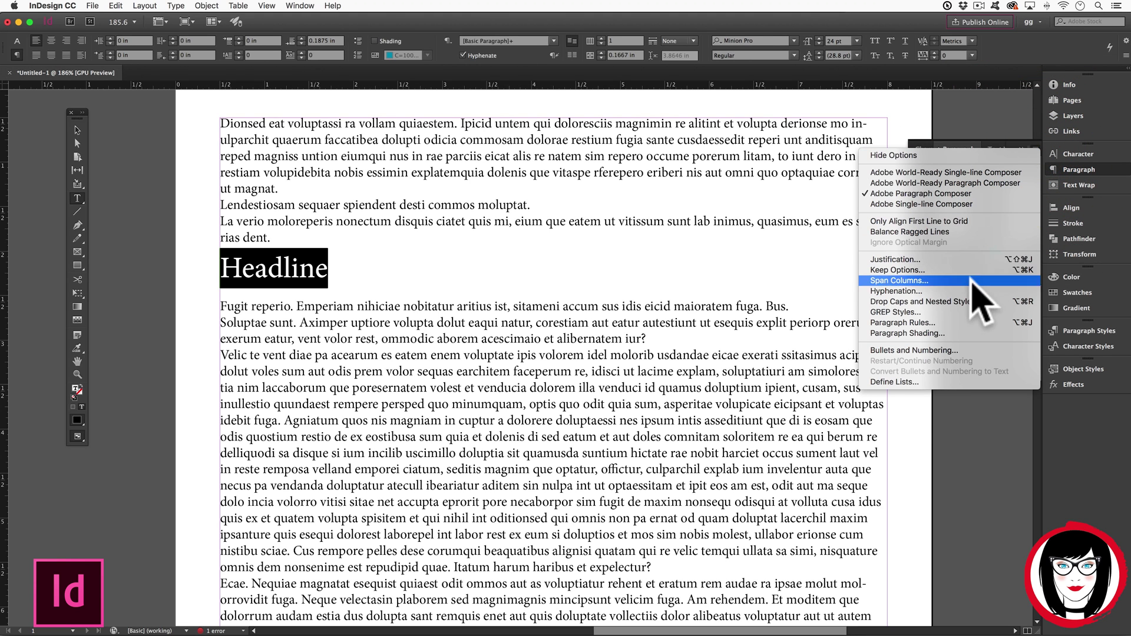
left_click(906, 323)
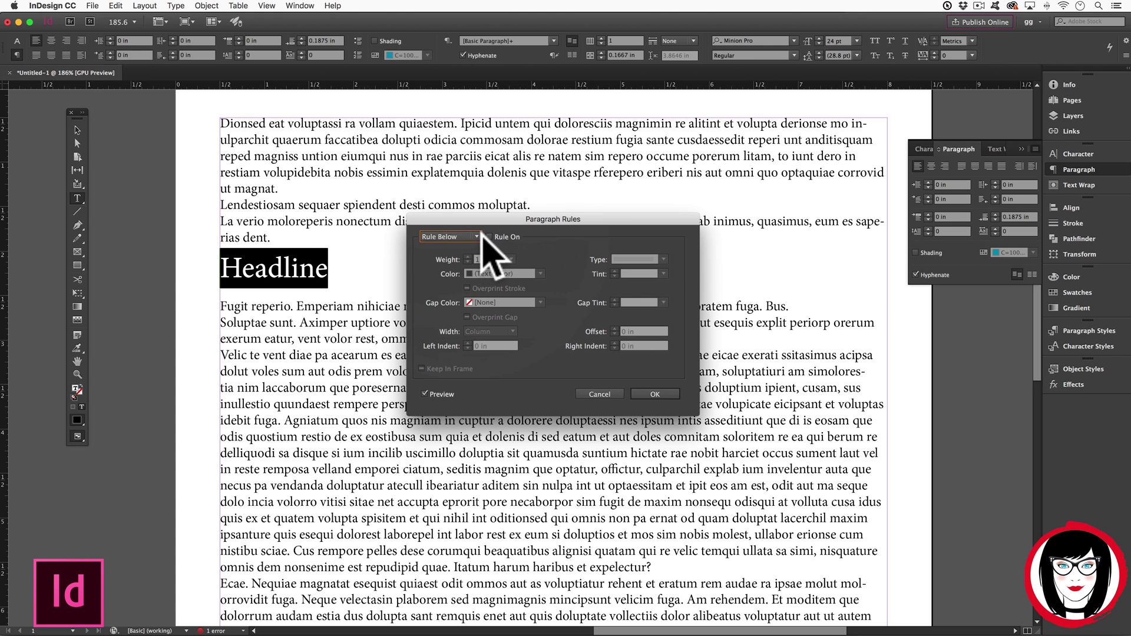
Step: Turn on Rule Below for Headline as a thicker Solid line in [Black], moving the dialog down
left_click(451, 237)
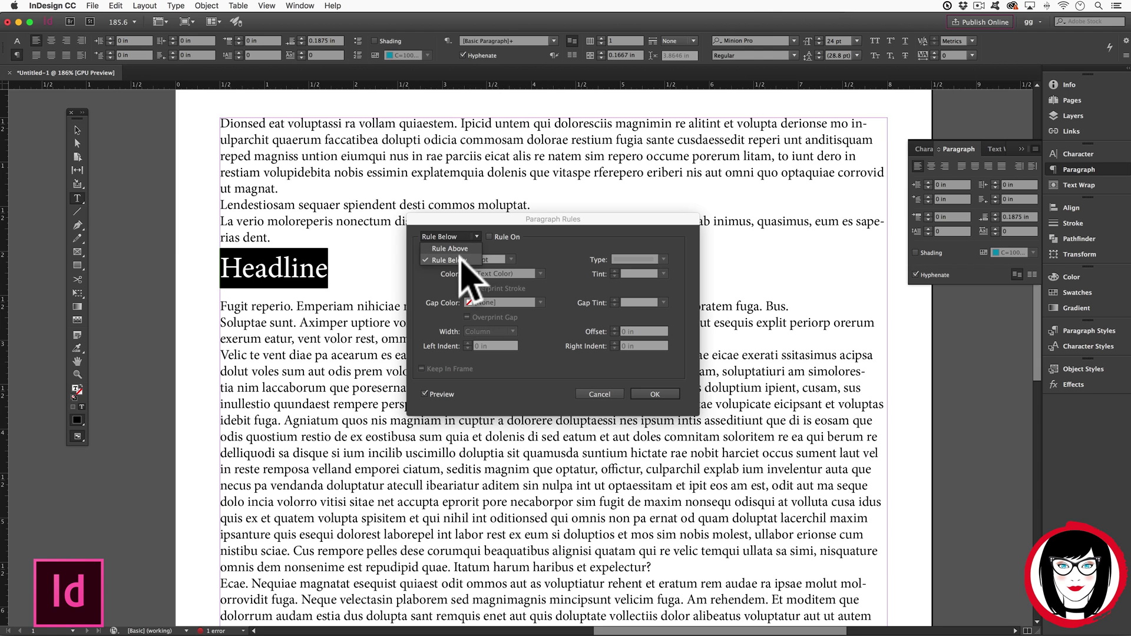
left_click(461, 260)
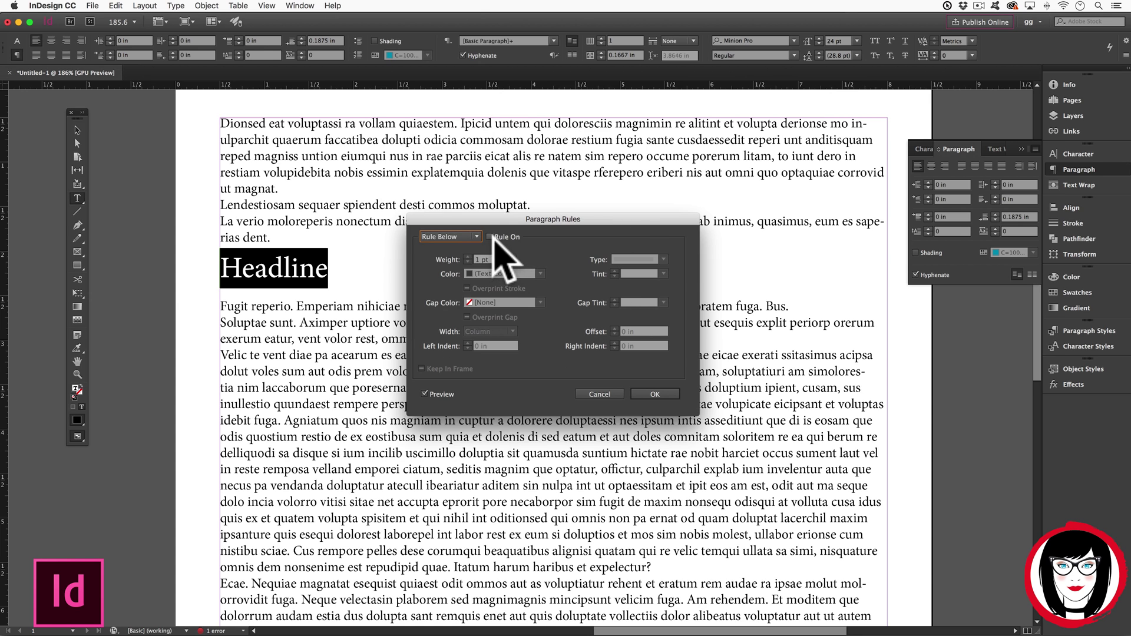
left_click(474, 237)
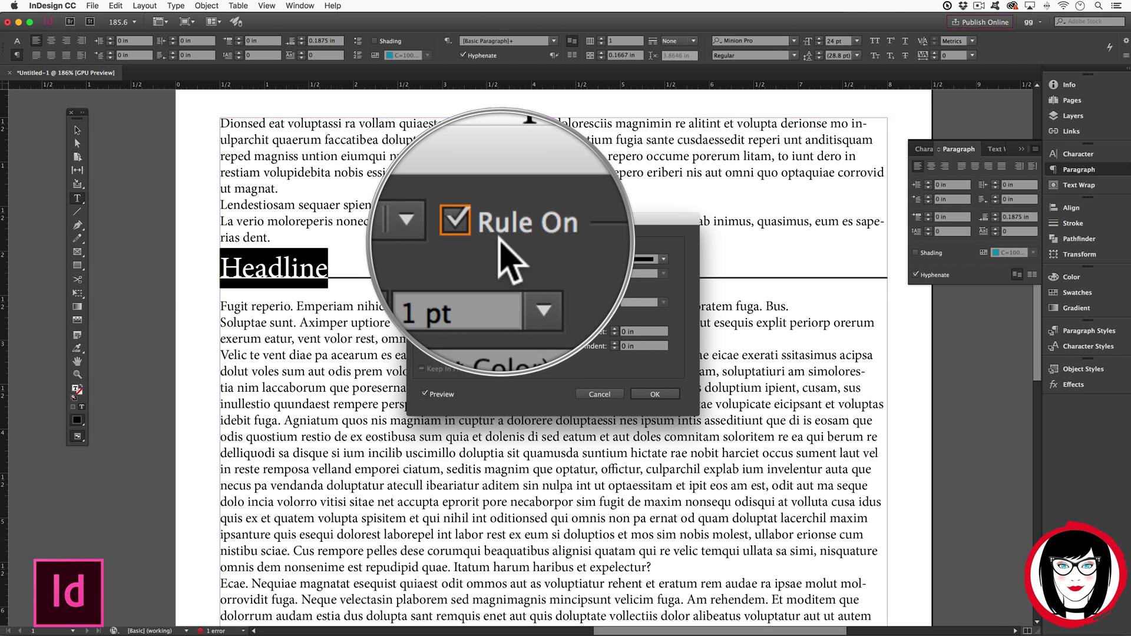
left_click(470, 256)
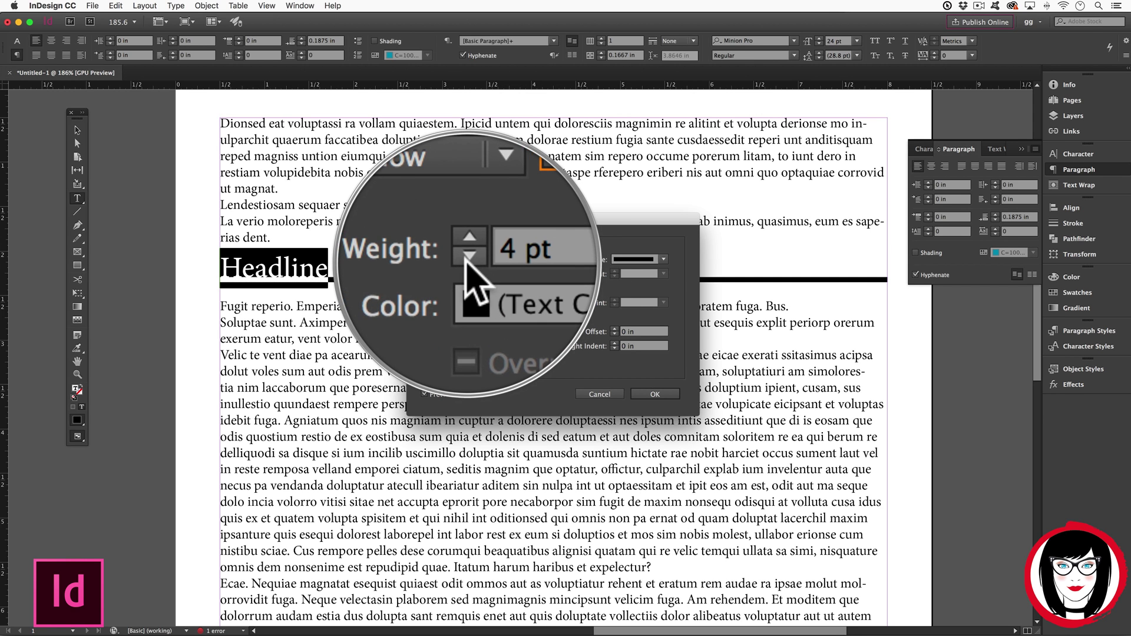
left_click(663, 259)
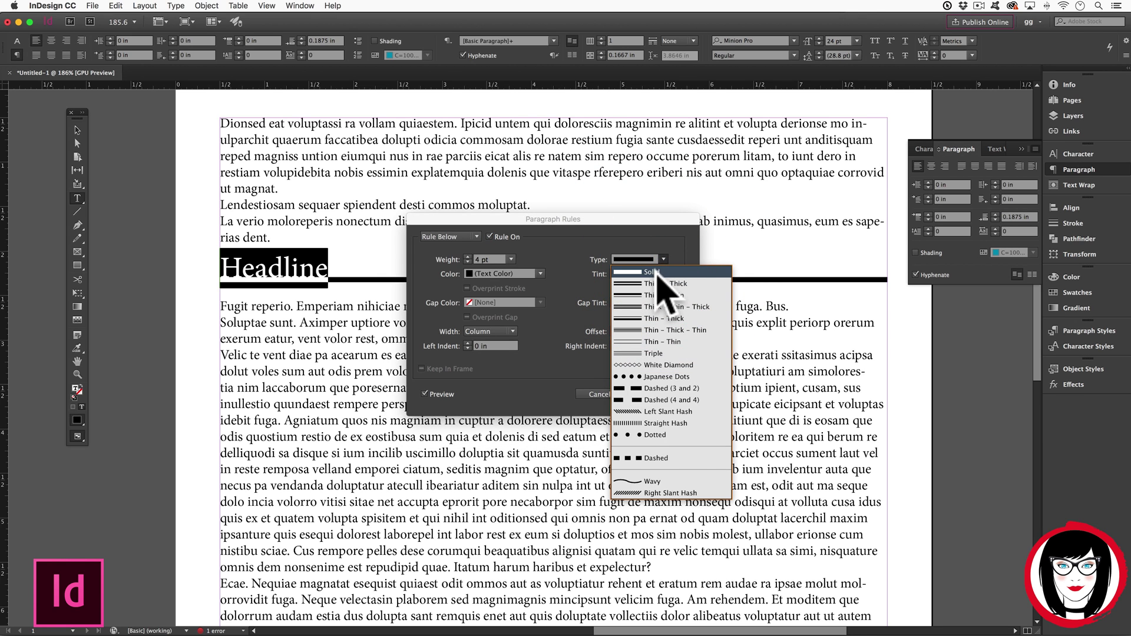
left_click(657, 272)
left_click(540, 273)
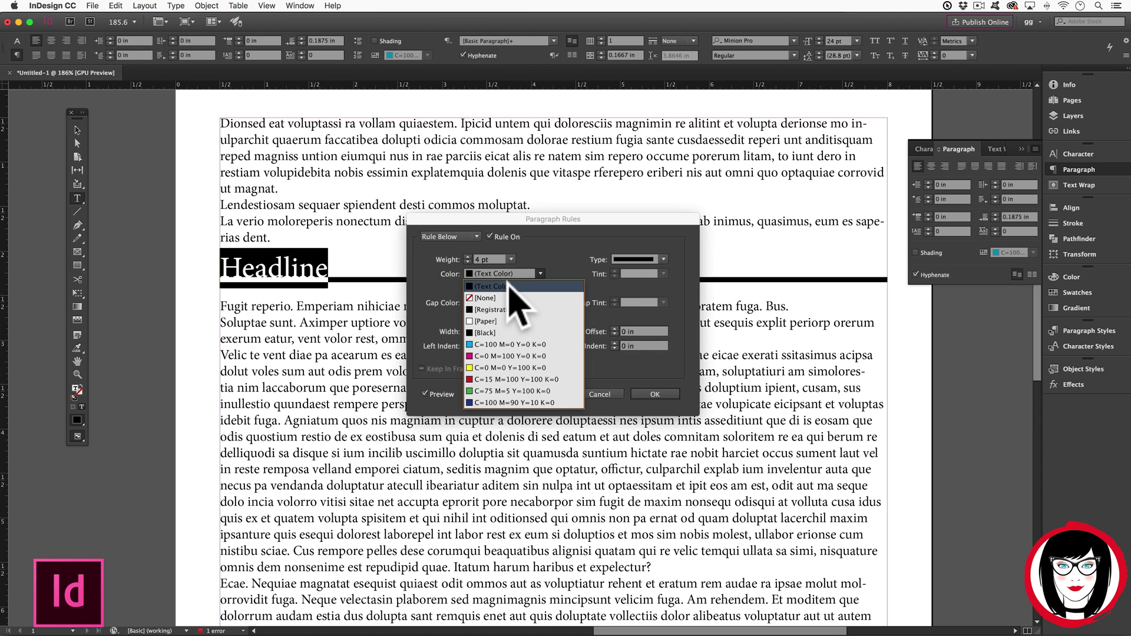
left_click(497, 333)
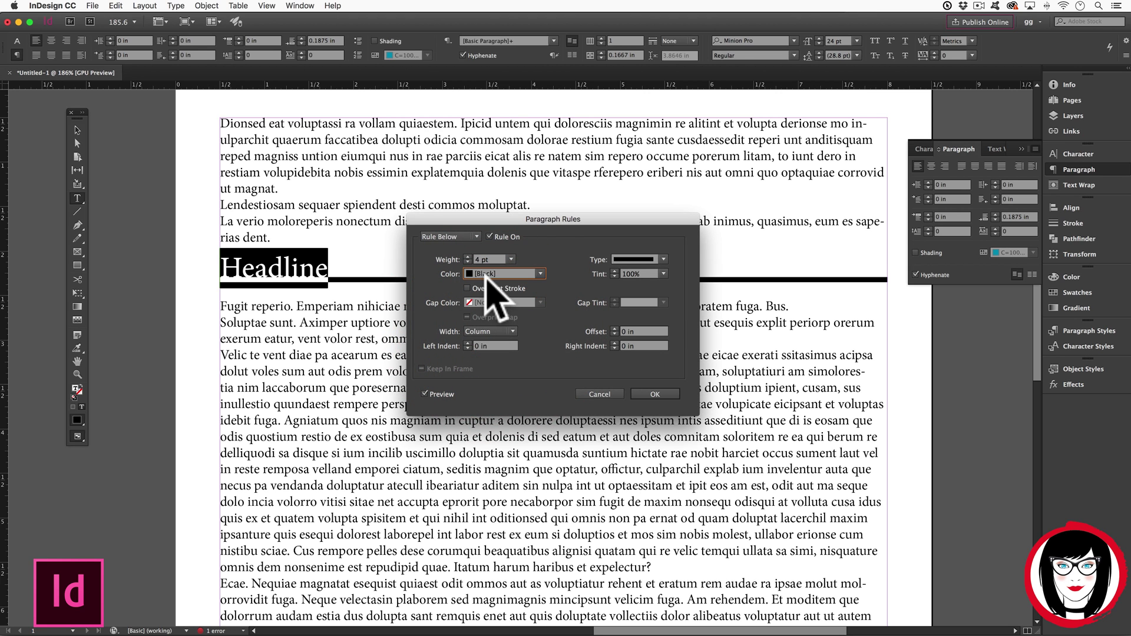
left_click_drag(595, 219, 596, 340)
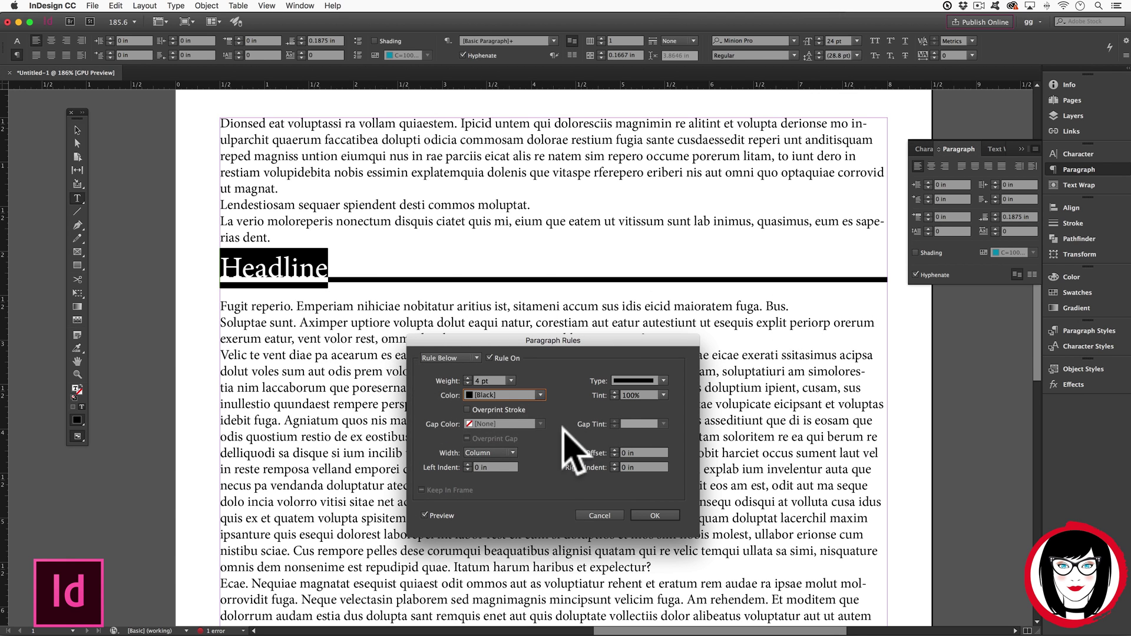
Step: Set the rule's width to Text and offset to 0.125 in, then apply with OK
left_click(511, 452)
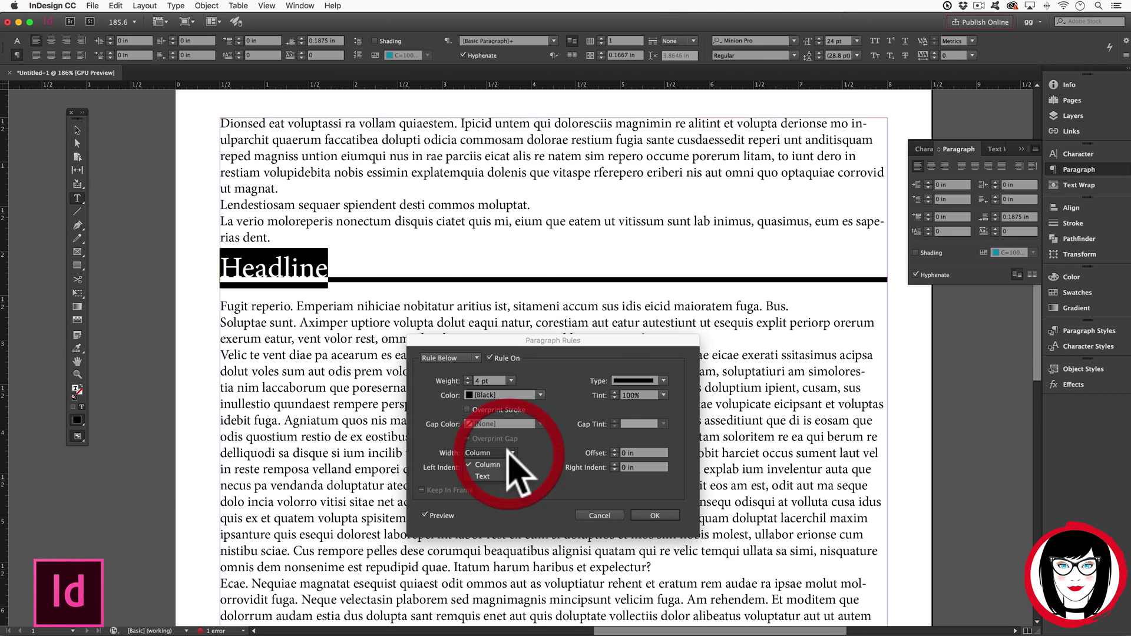
left_click(484, 464)
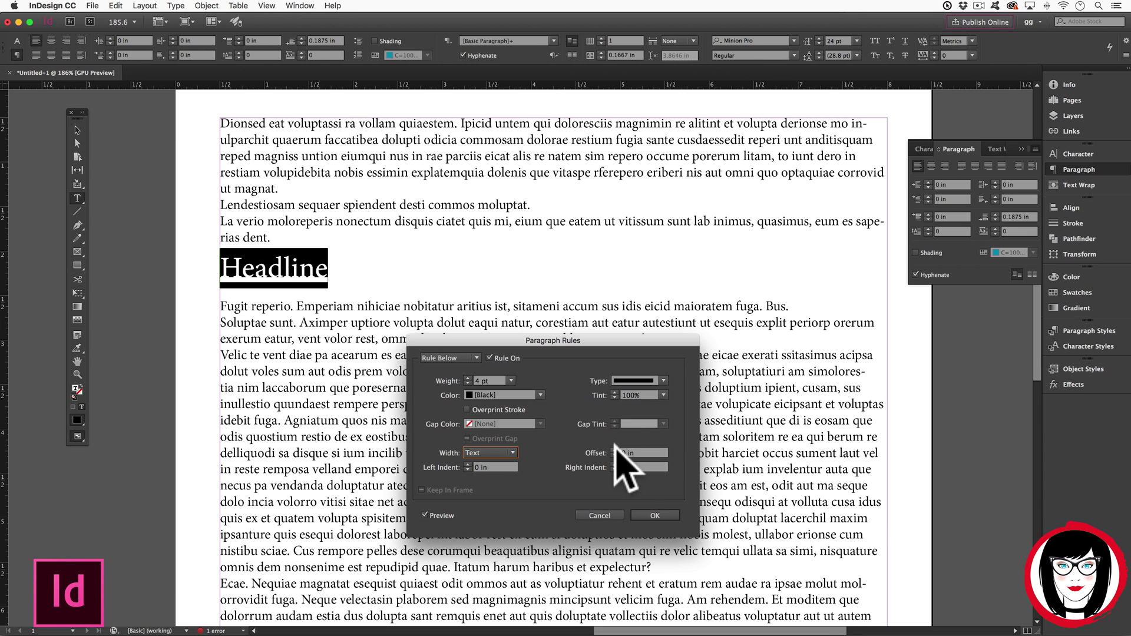
key("Tab")
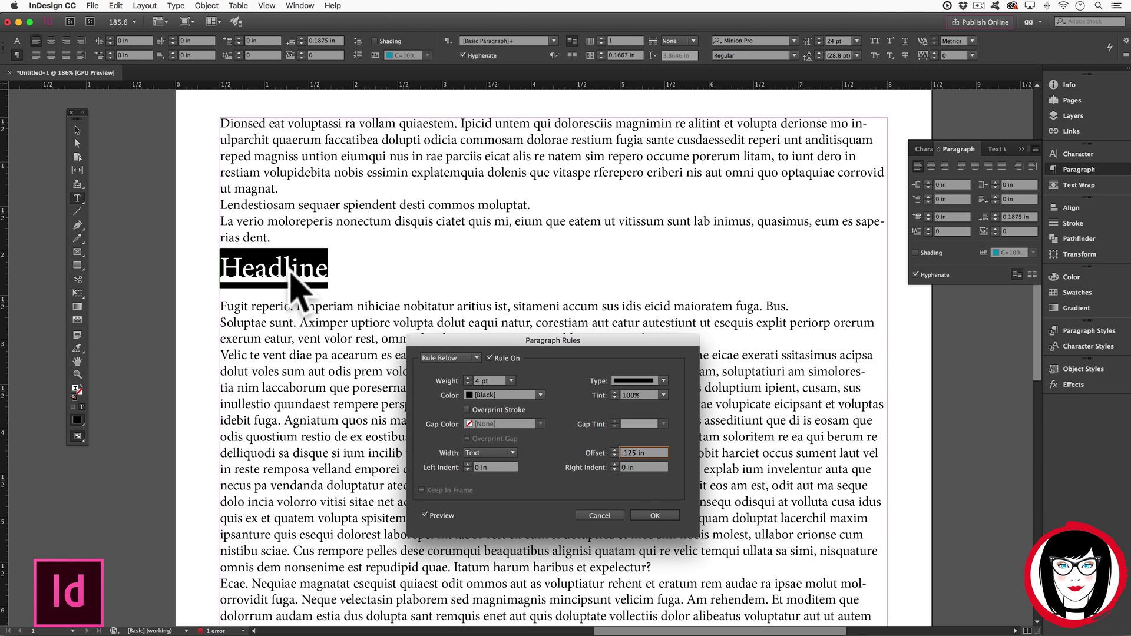
left_click(328, 273)
left_click(425, 515)
left_click(425, 515)
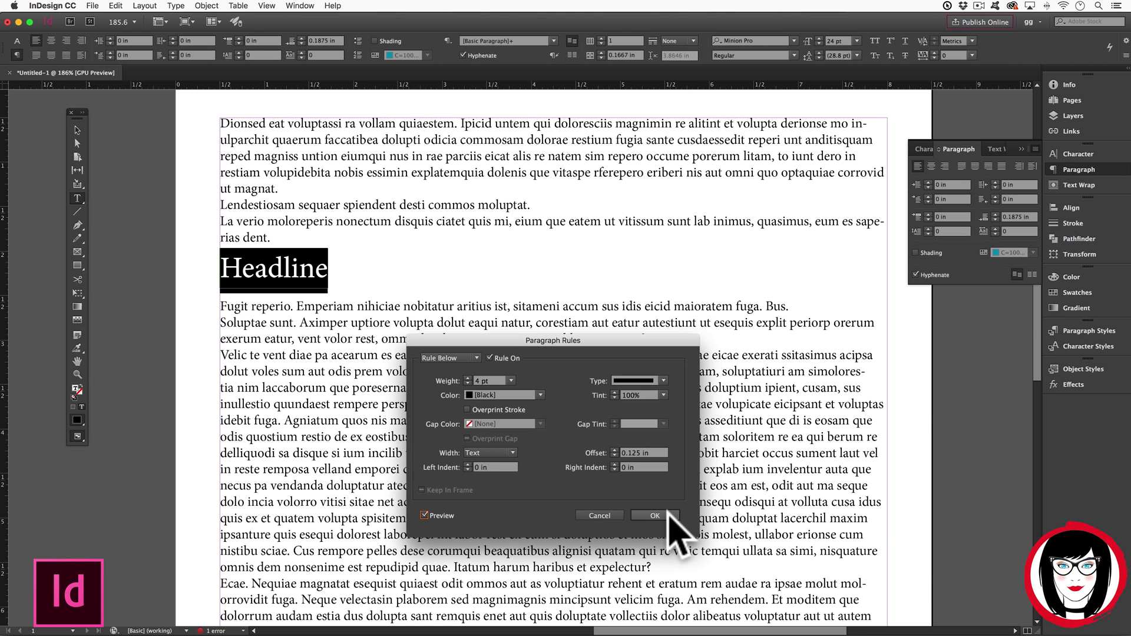
left_click(668, 514)
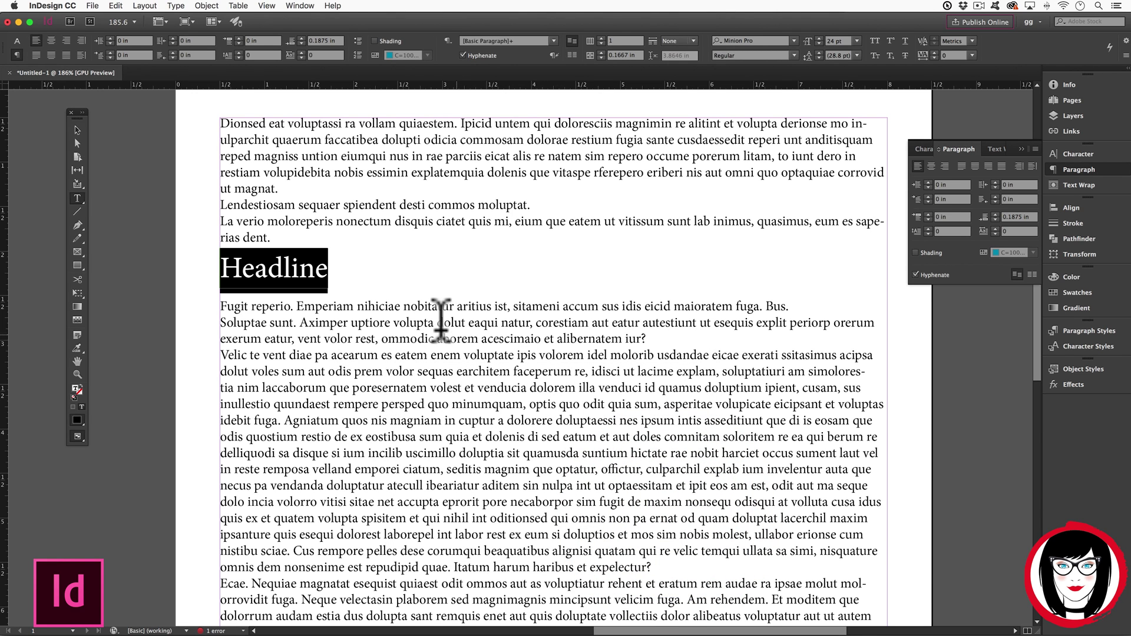
left_click(394, 307)
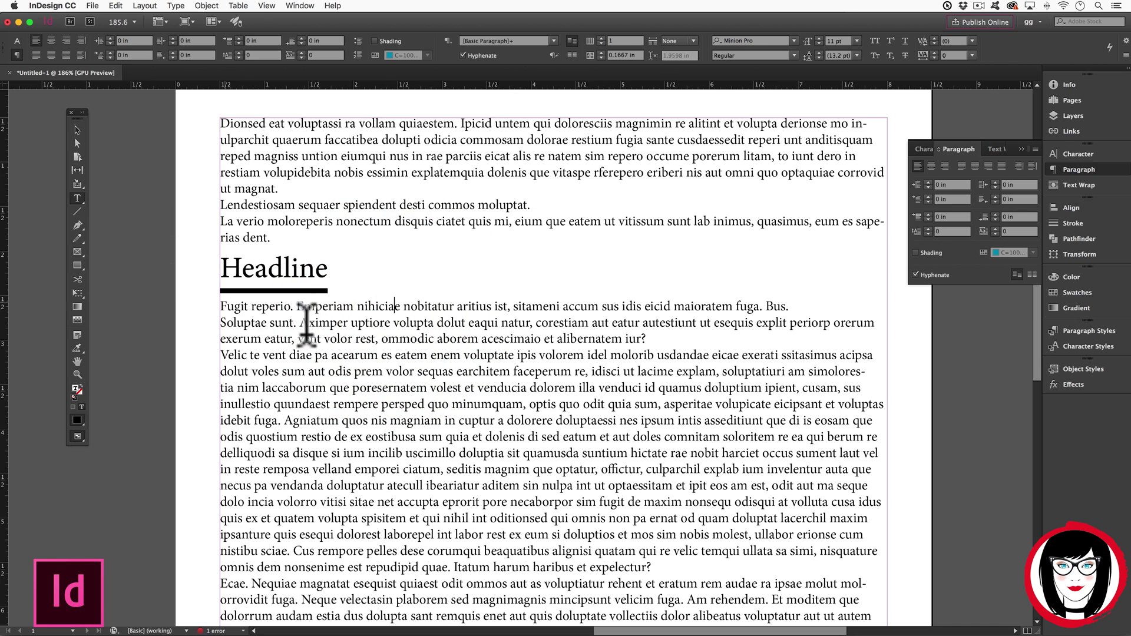
left_click_drag(327, 270, 220, 270)
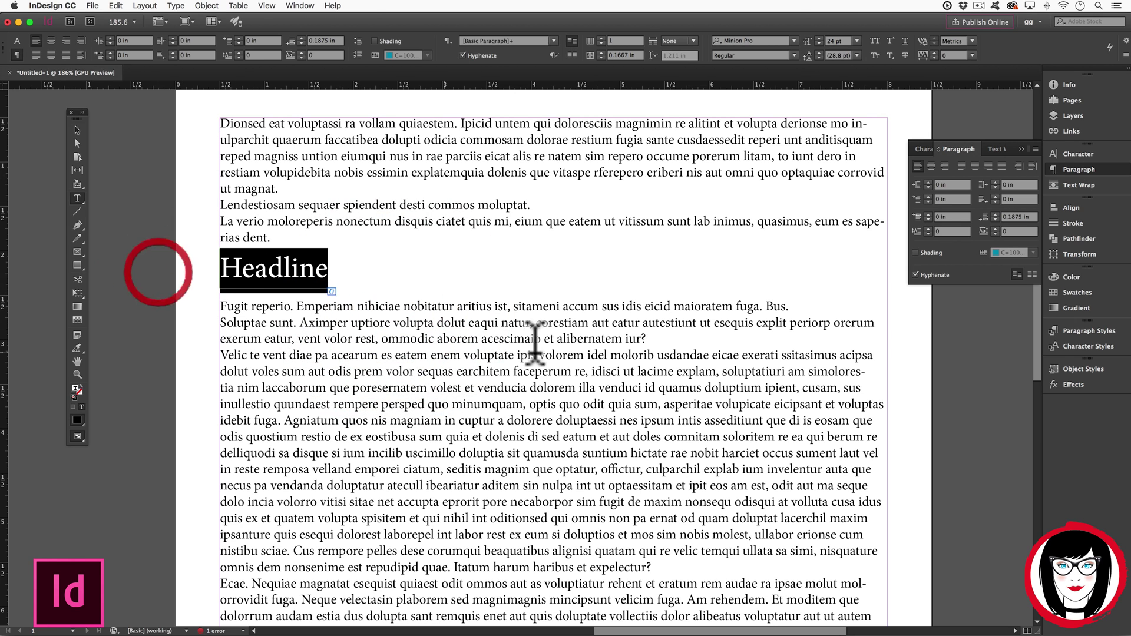
left_click(585, 353)
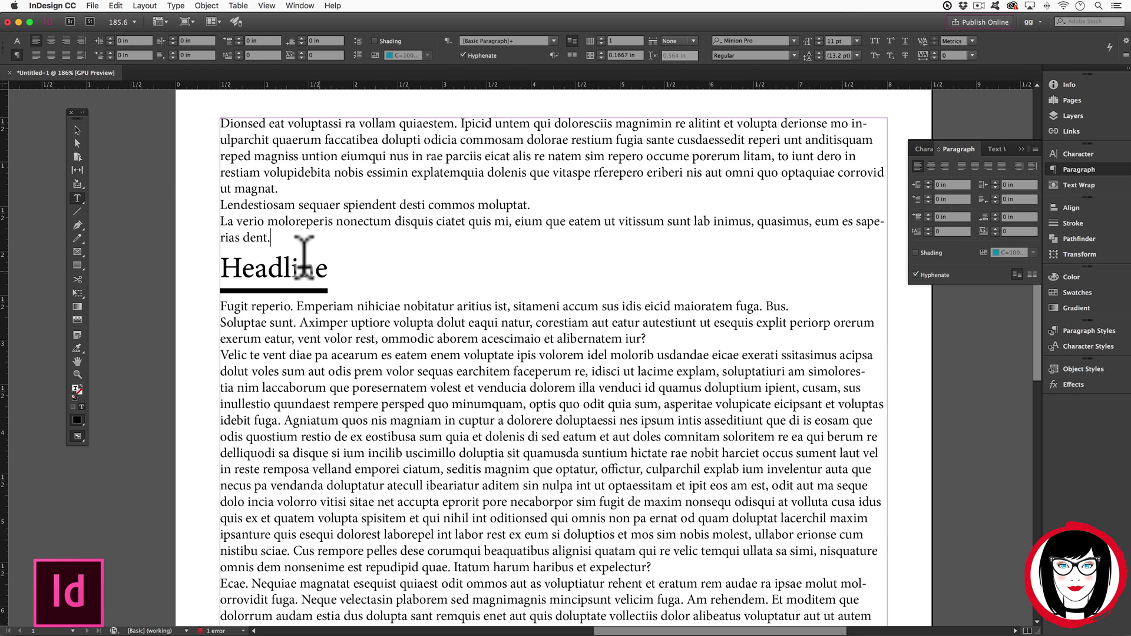
key("Return")
key("Return")
key("Return")
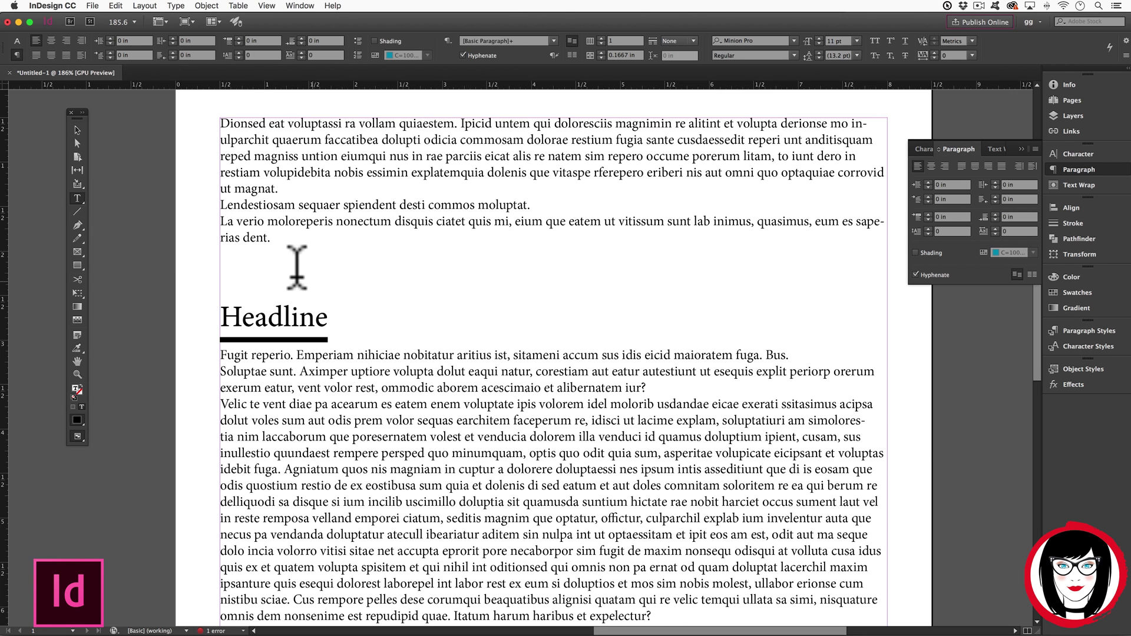
key("super+z")
key("Return")
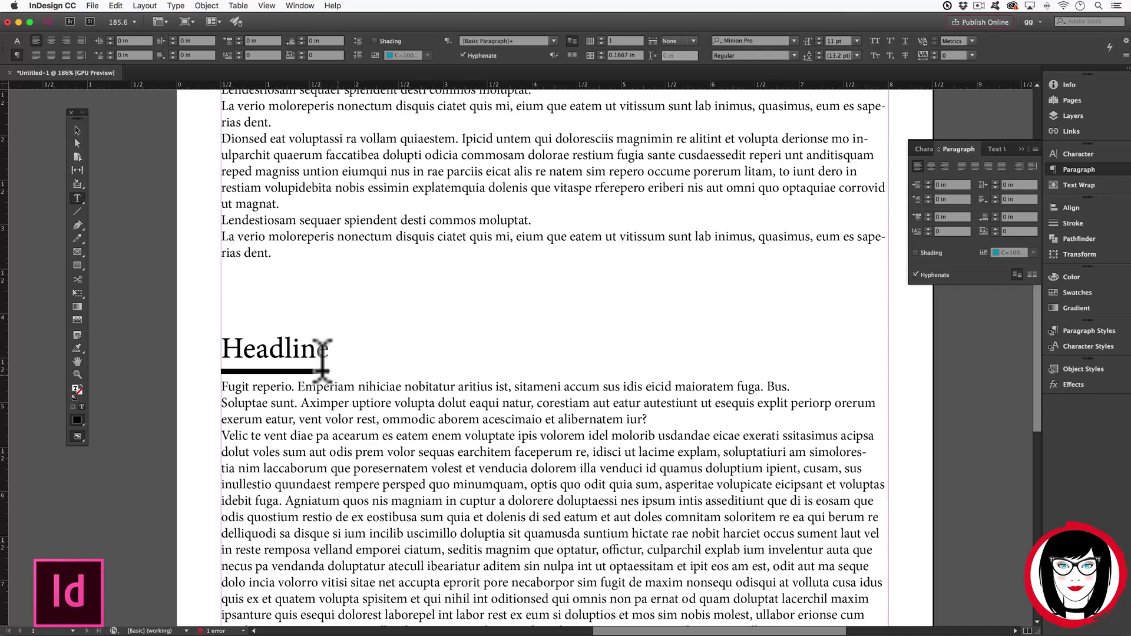
scroll(318, 371, "down", 3)
scroll(322, 361, "up", 5)
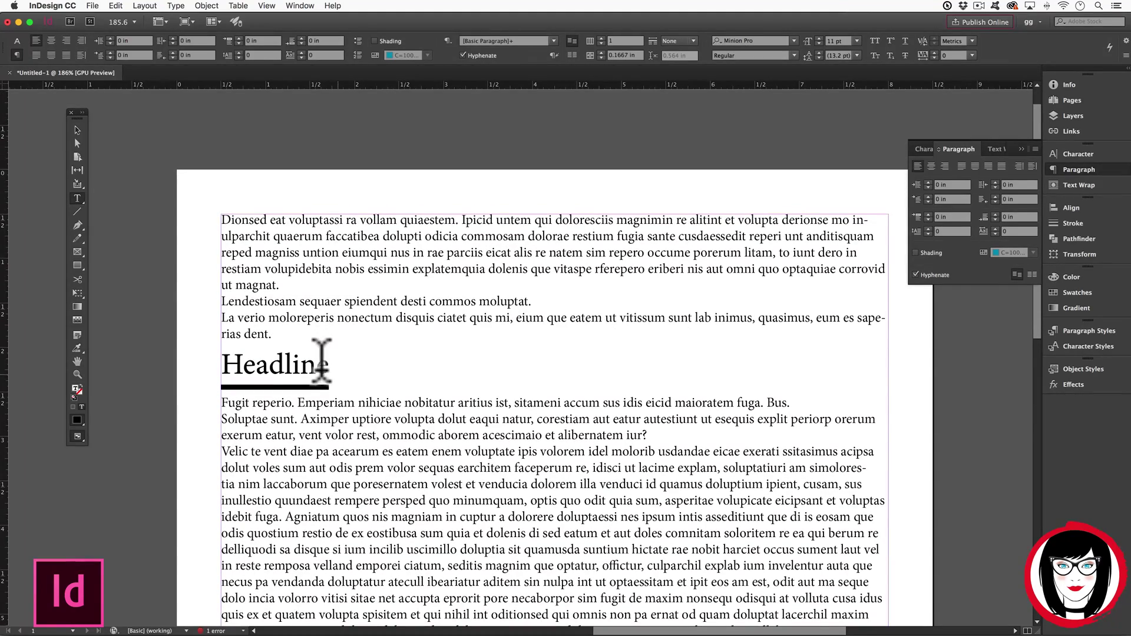
left_click_drag(322, 361, 214, 362)
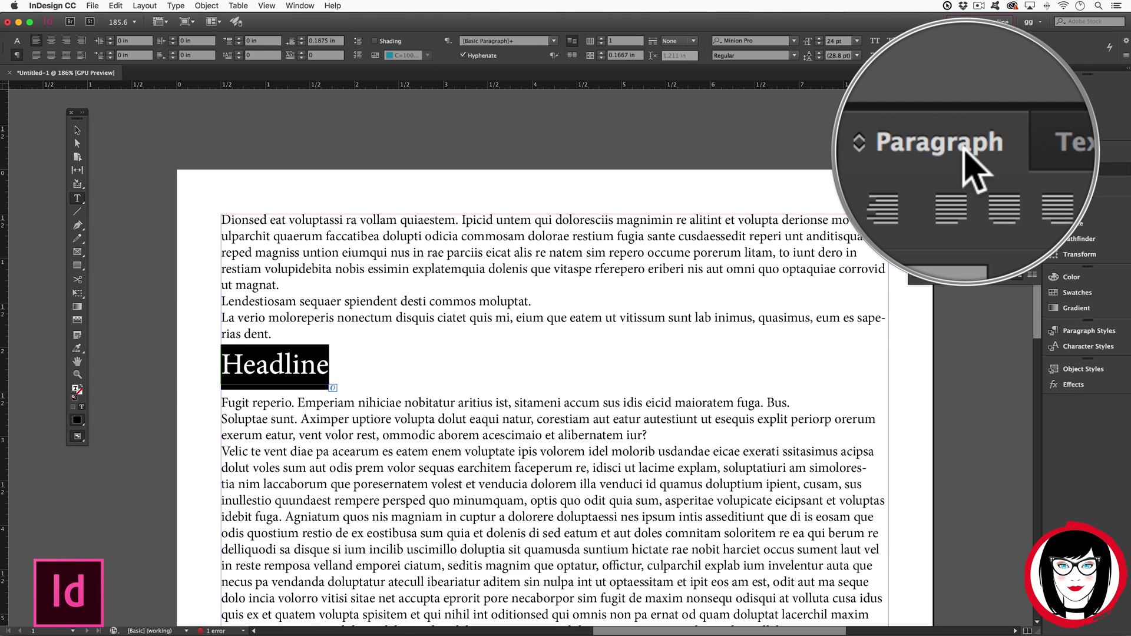
Step: Open Paragraph Rules for the Headline and turn on Rule Above
left_click(1034, 146)
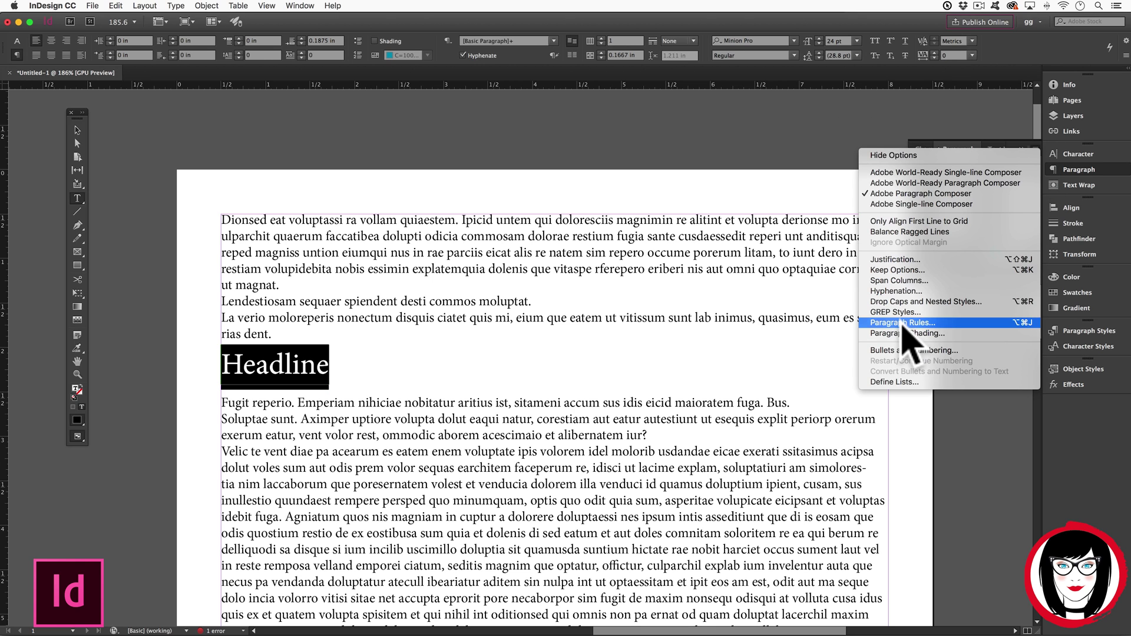
left_click(902, 323)
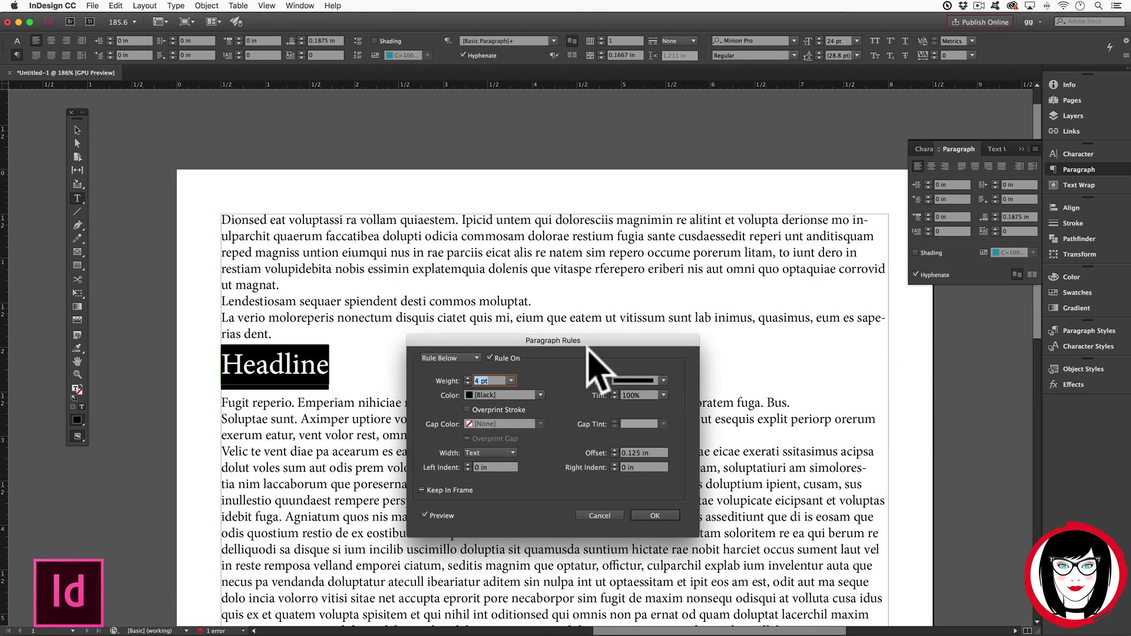
left_click_drag(588, 349, 589, 251)
left_click(466, 275)
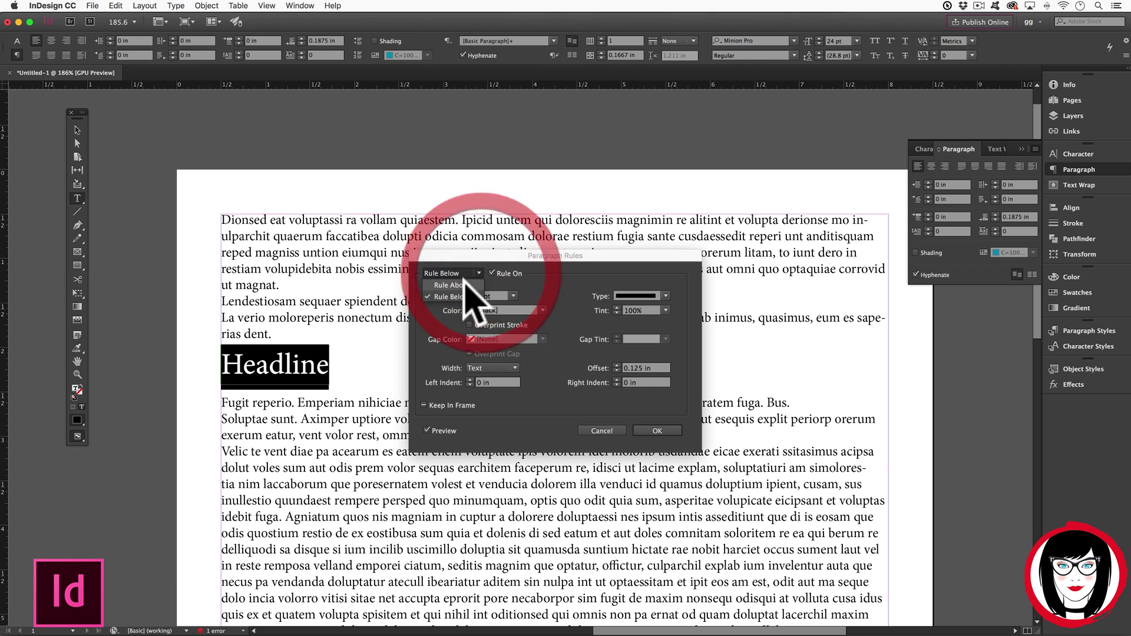
left_click(463, 279)
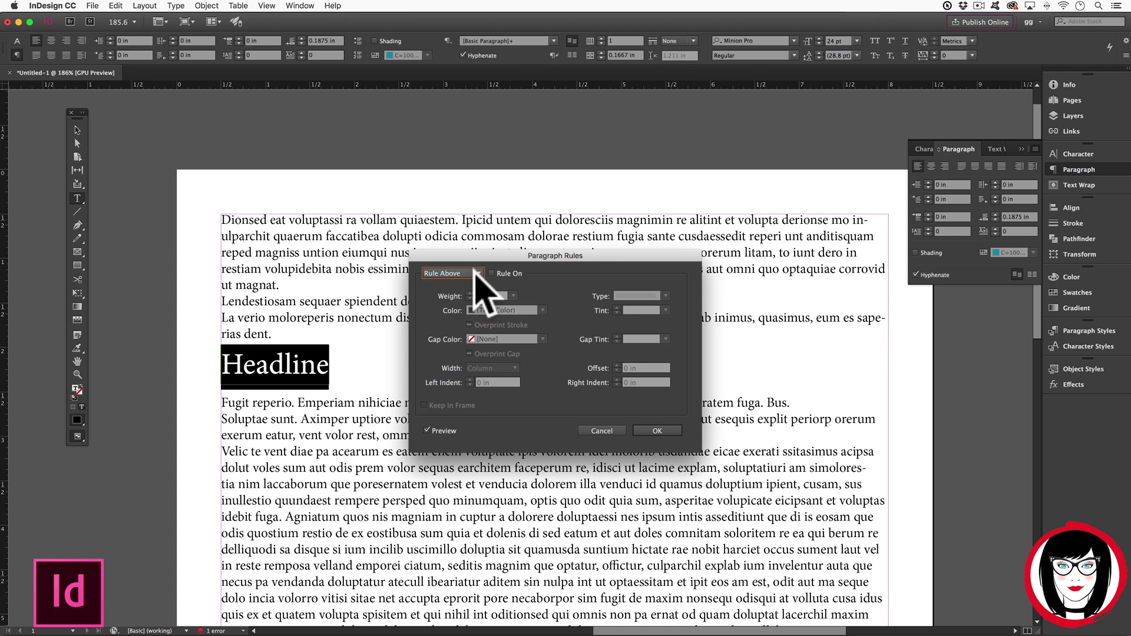
left_click(491, 273)
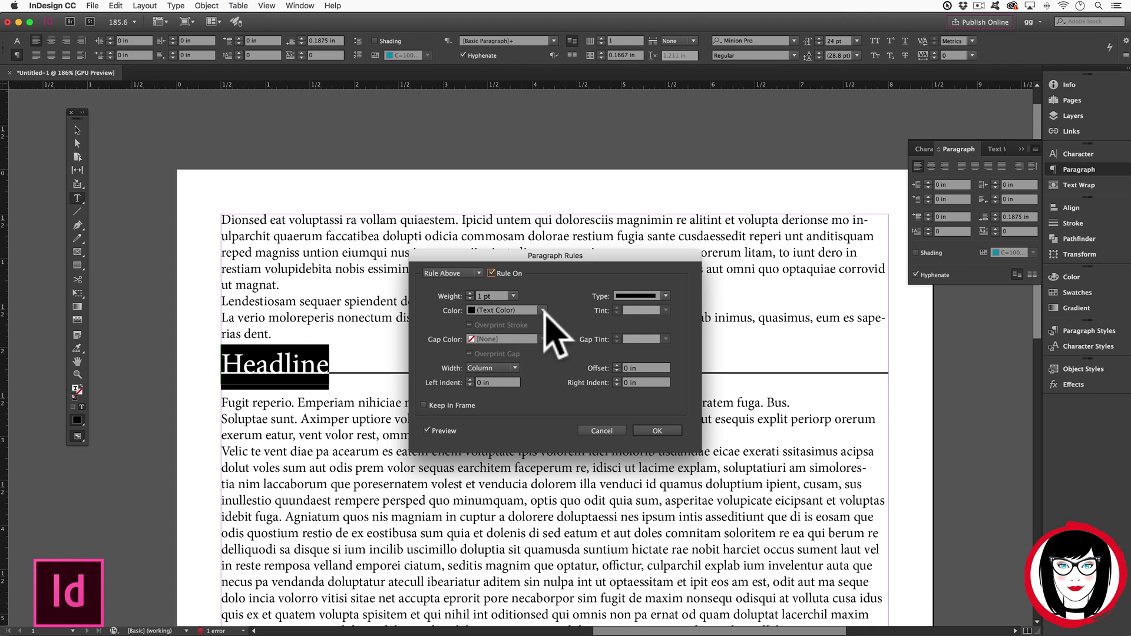
Step: Make the rule above magenta, 4 pt weight, and limited to the text width
left_click(541, 310)
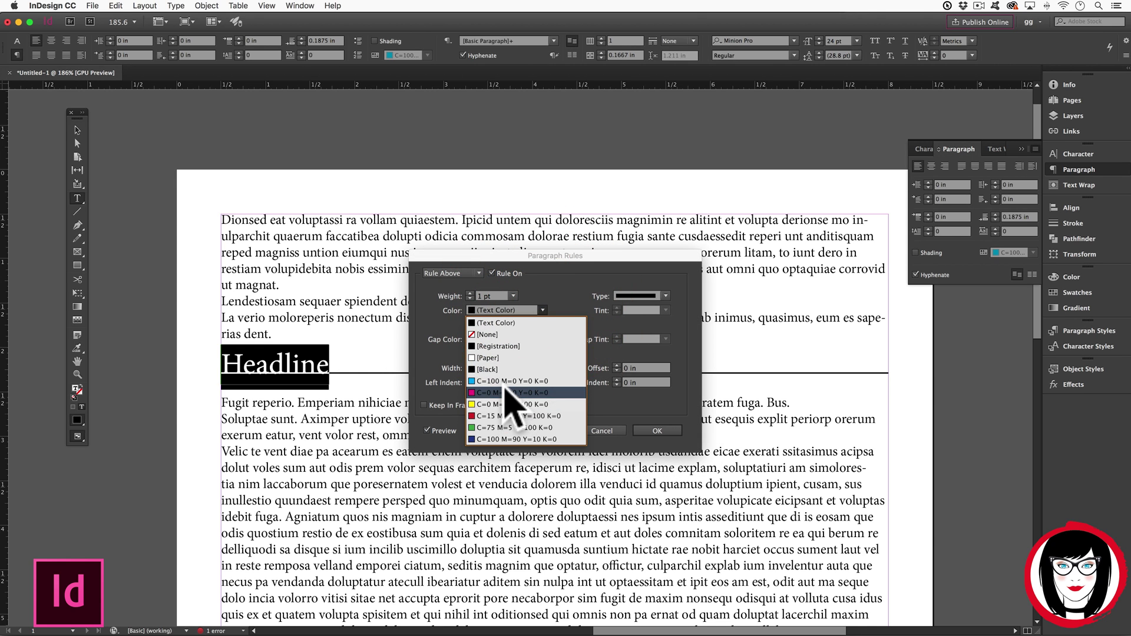
left_click(510, 392)
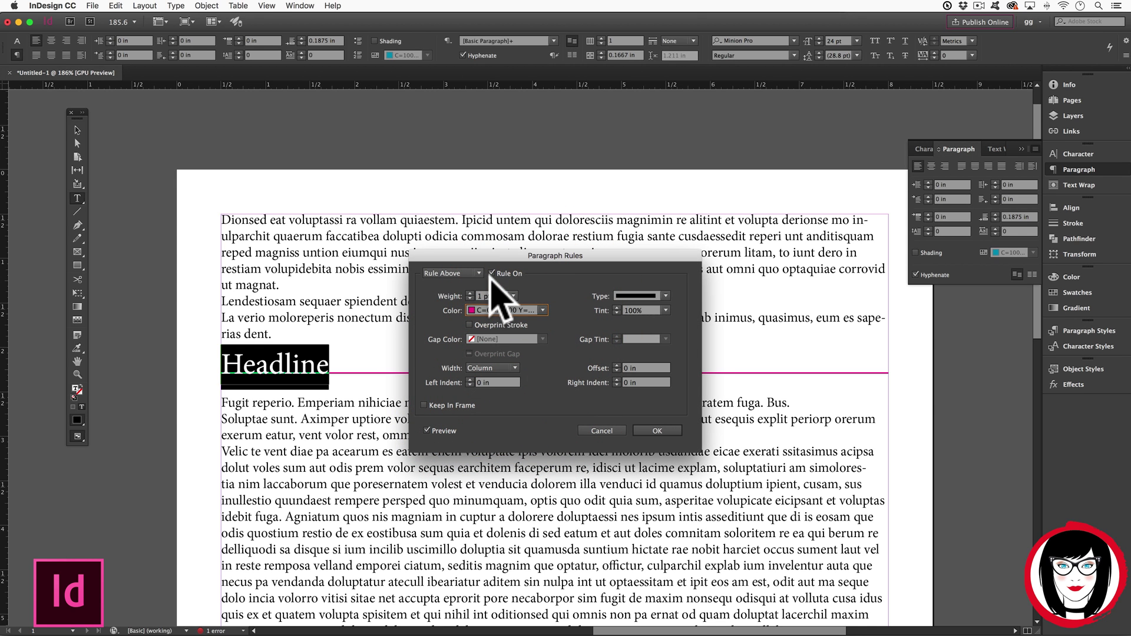
left_click(469, 293)
left_click(470, 293)
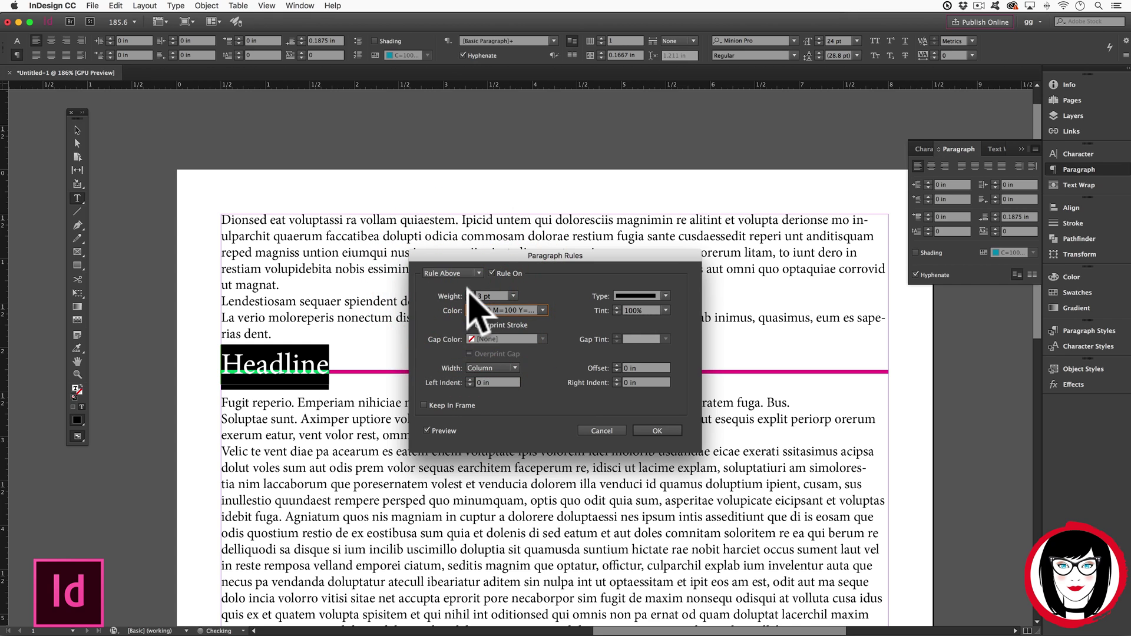
left_click(470, 293)
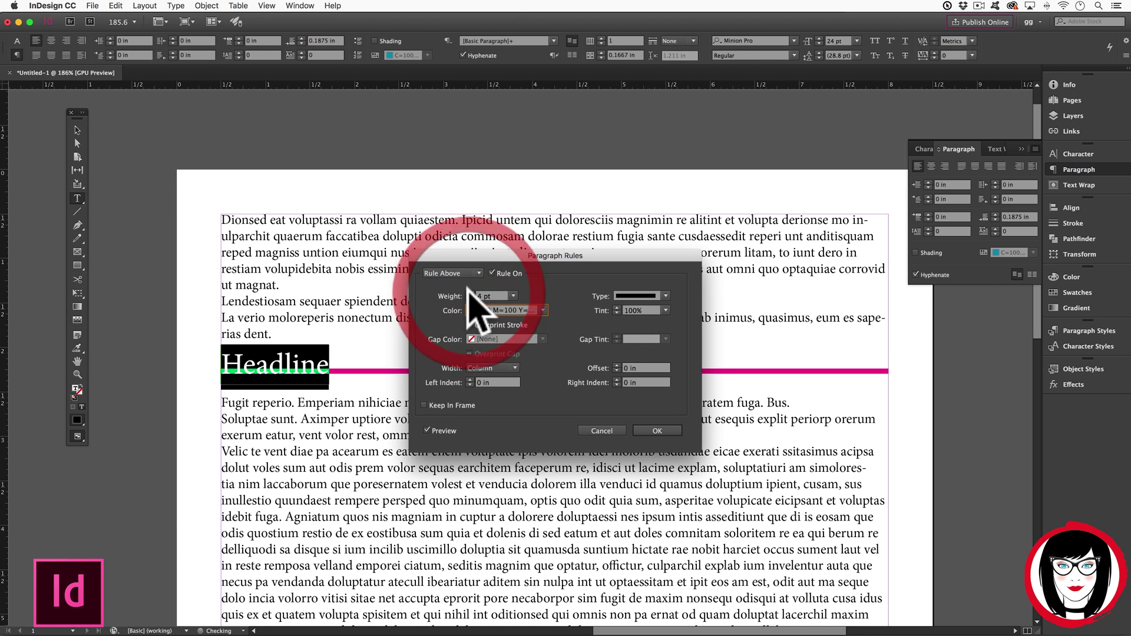
left_click(488, 368)
left_click(495, 392)
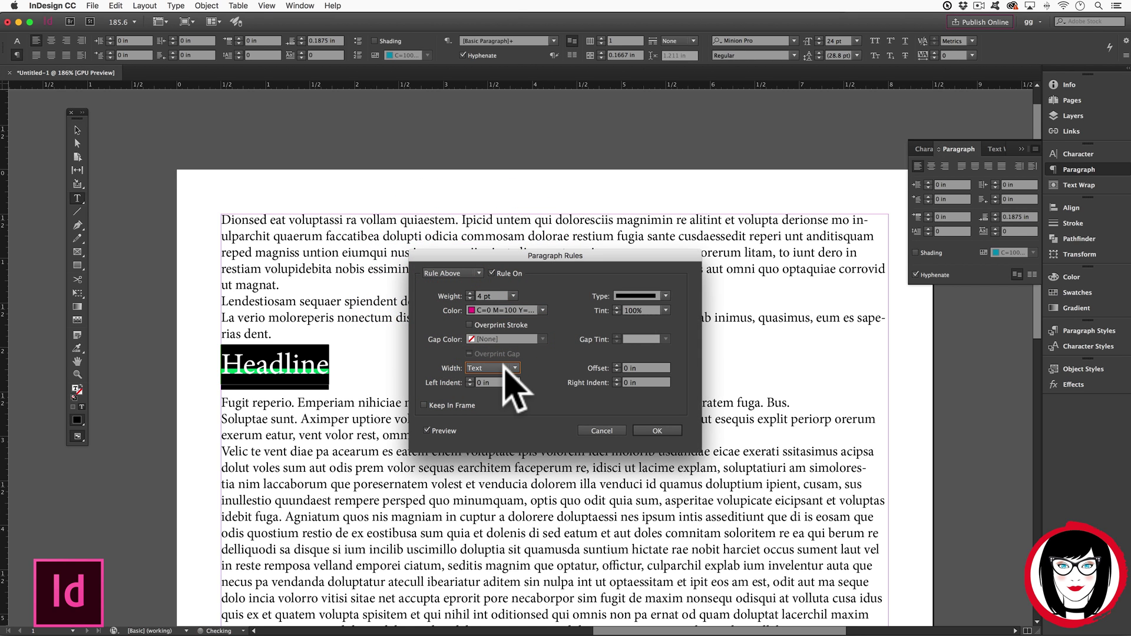
Step: Set the rule above's offset to 0.125 in, then 0.25 in, and toggle Preview to compare
left_click(626, 368)
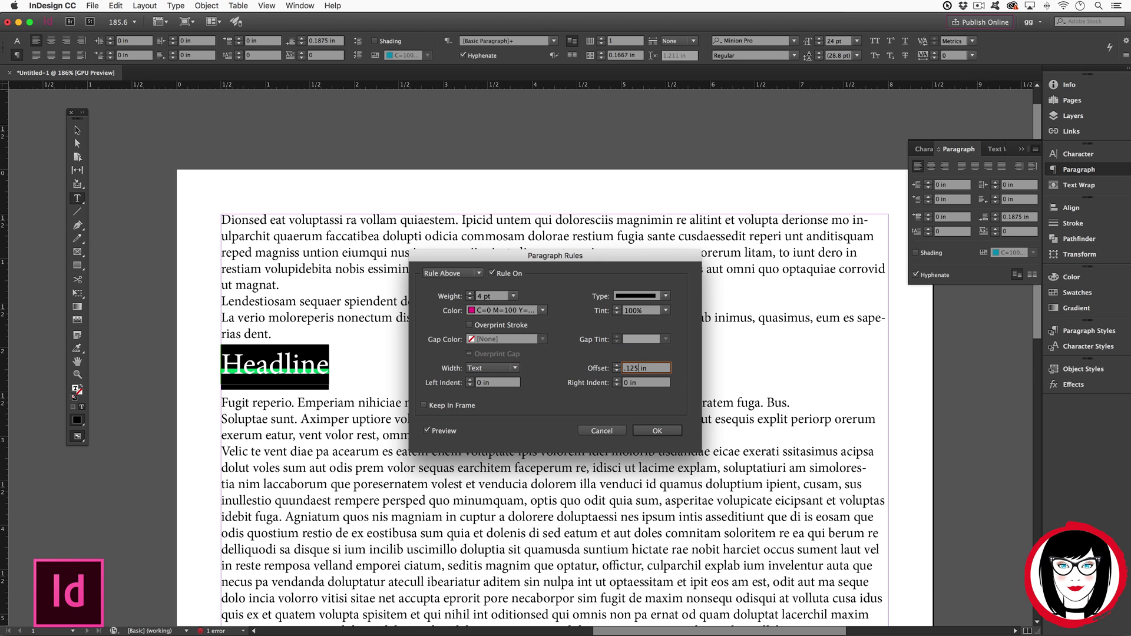
type(".125")
left_click(641, 383)
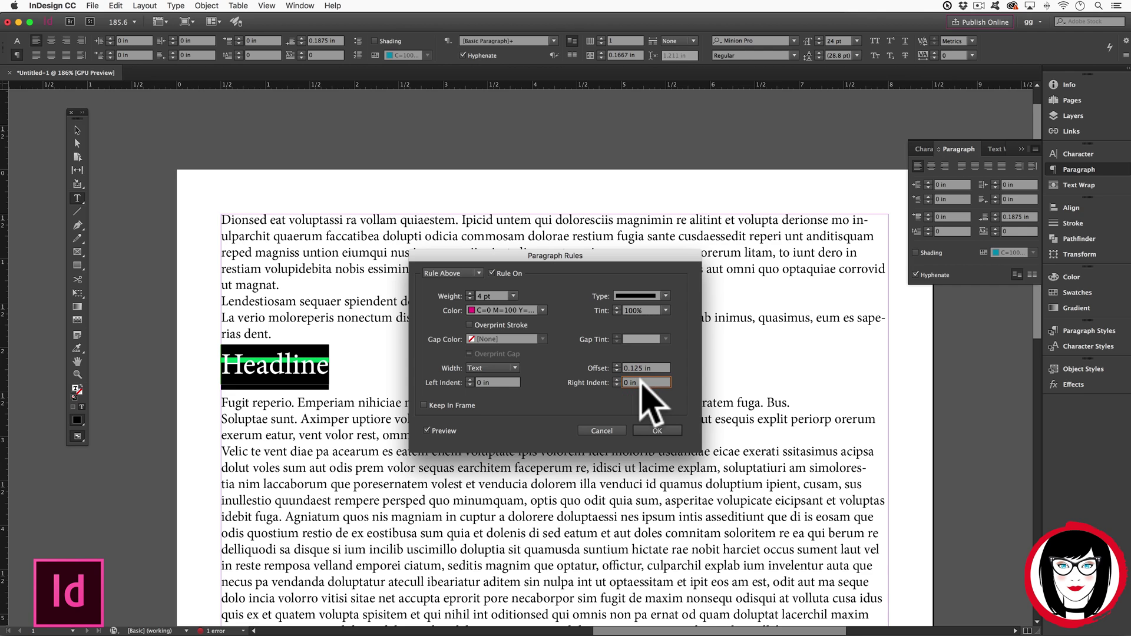
left_click(635, 369)
left_click(653, 382)
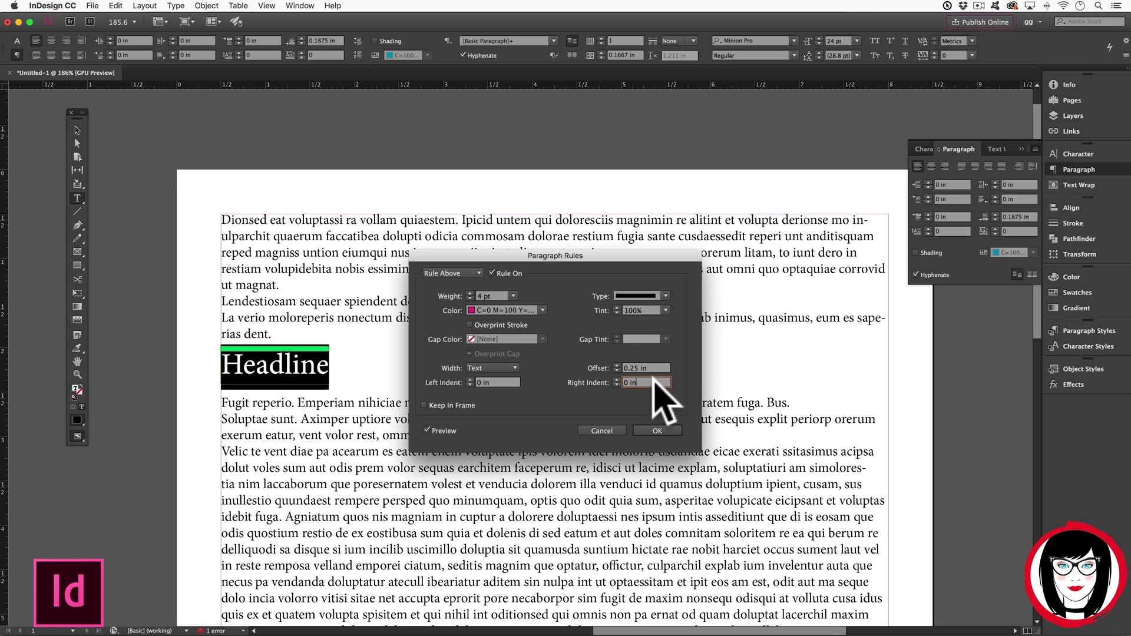
left_click(427, 431)
left_click(657, 431)
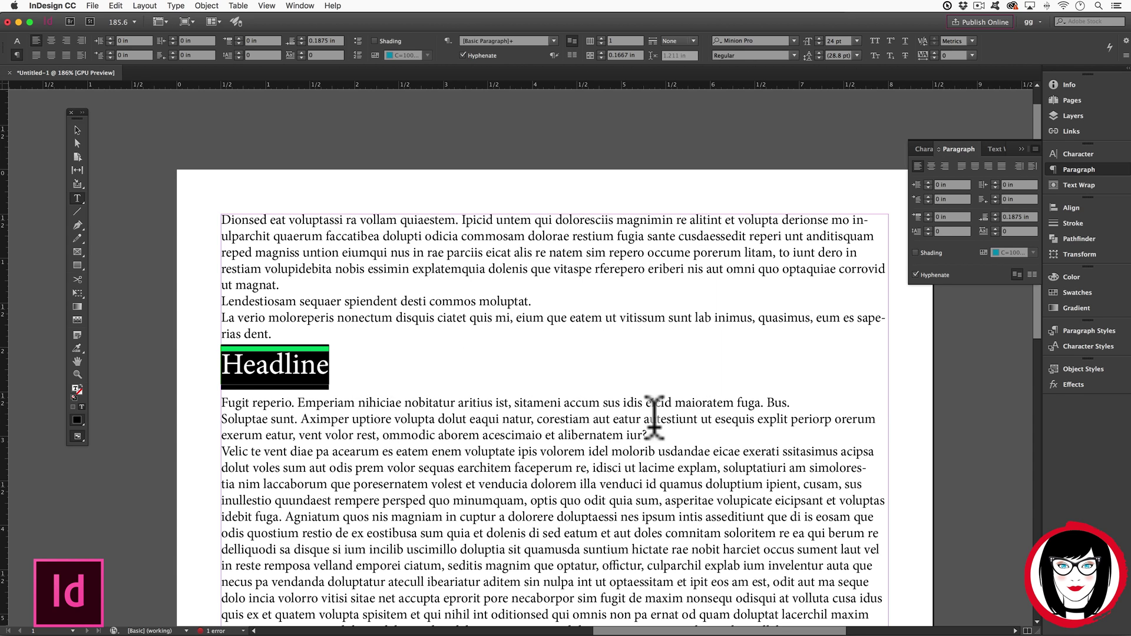
left_click(475, 419)
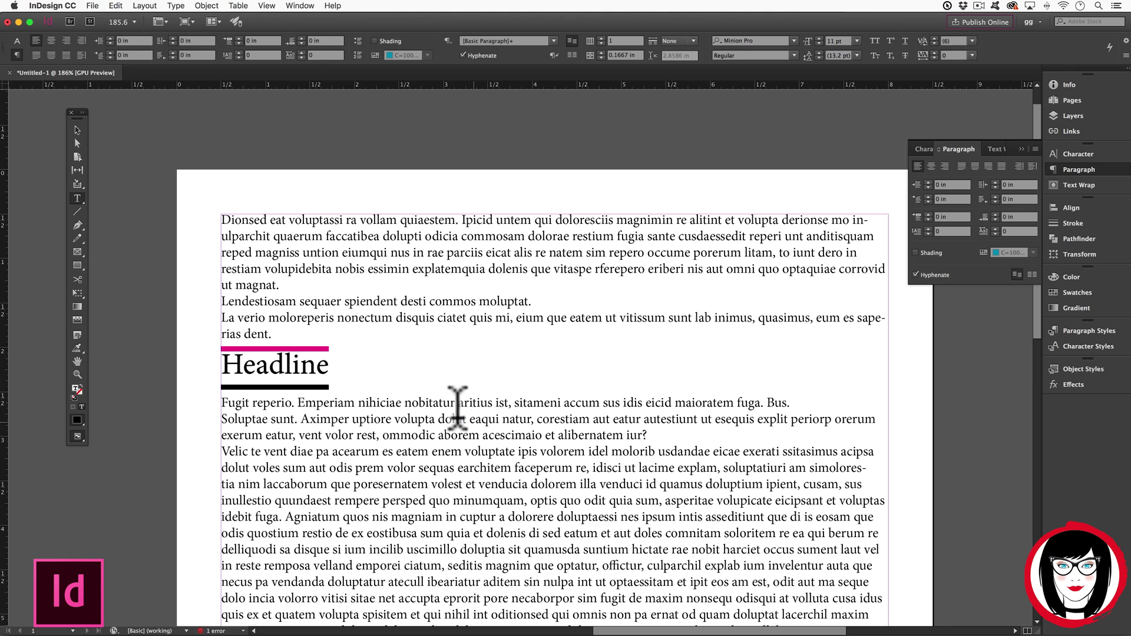
scroll(287, 354, "left", 2)
left_click(293, 335)
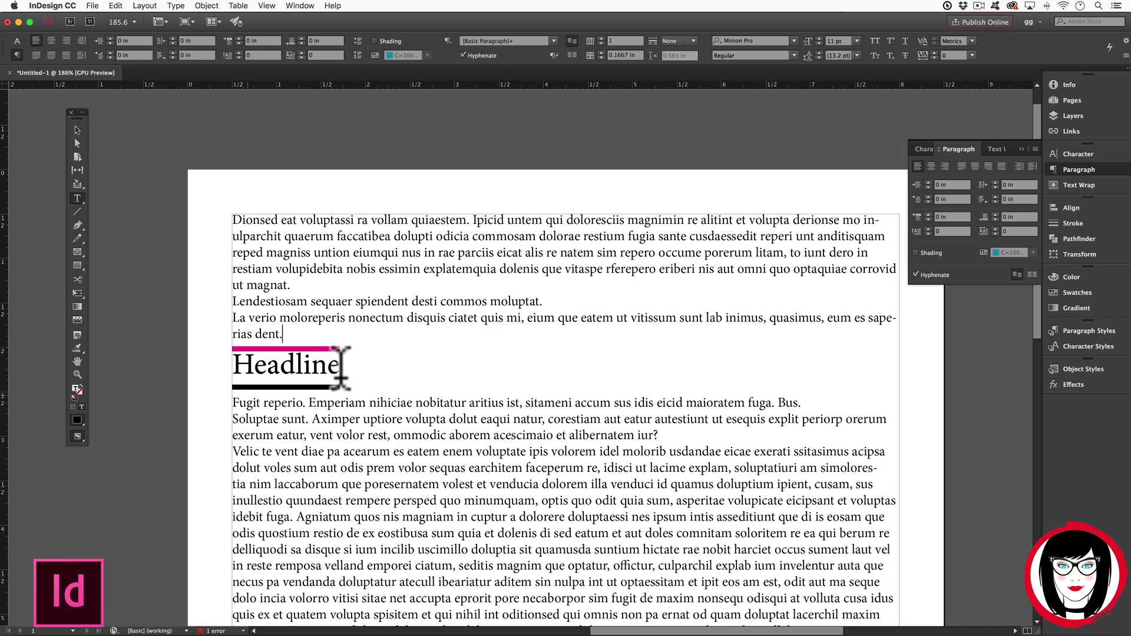
key("Return")
key("Return")
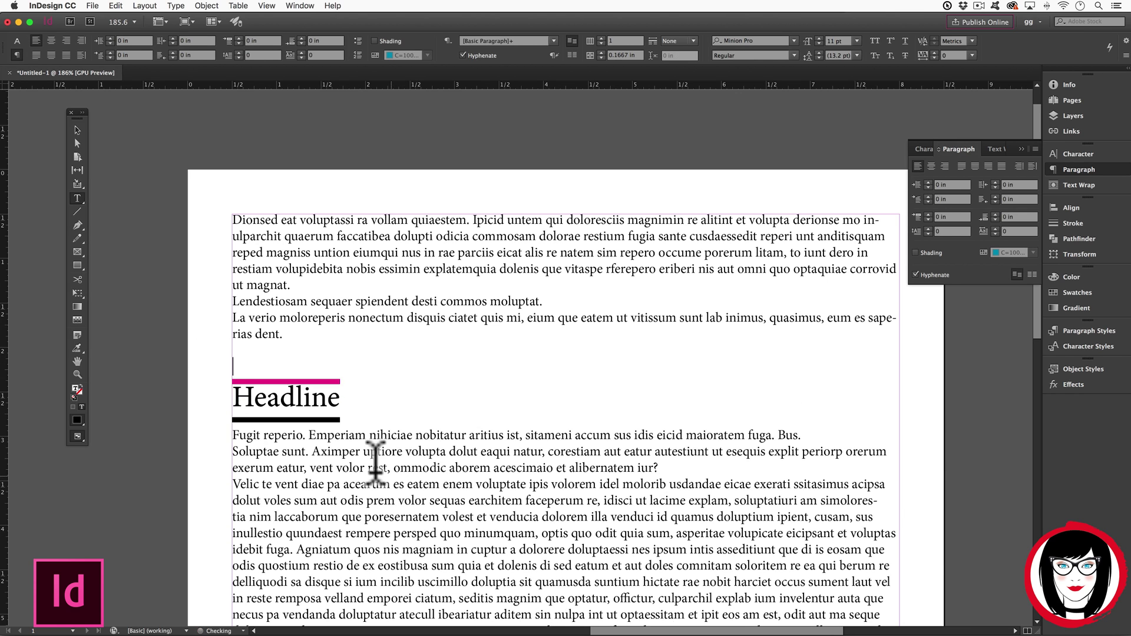
key("BackSpace")
key("BackSpace")
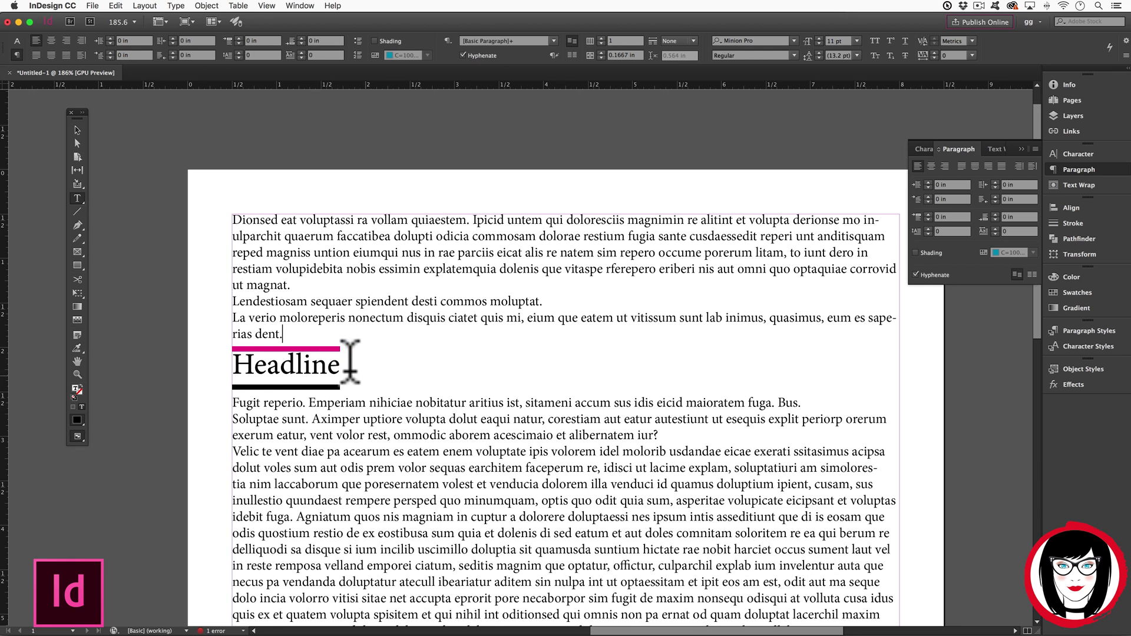
left_click_drag(348, 364, 222, 374)
Step: In Paragraph Rules, turn off the Headline's Rule Above and switch to Rule Below
left_click(1036, 149)
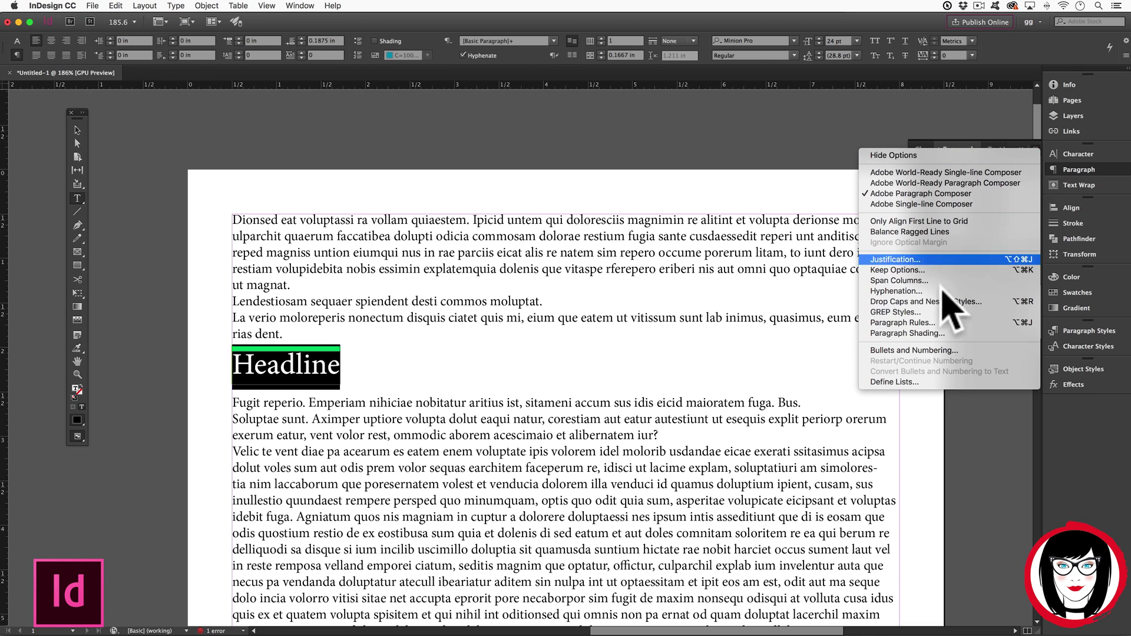
left_click(924, 323)
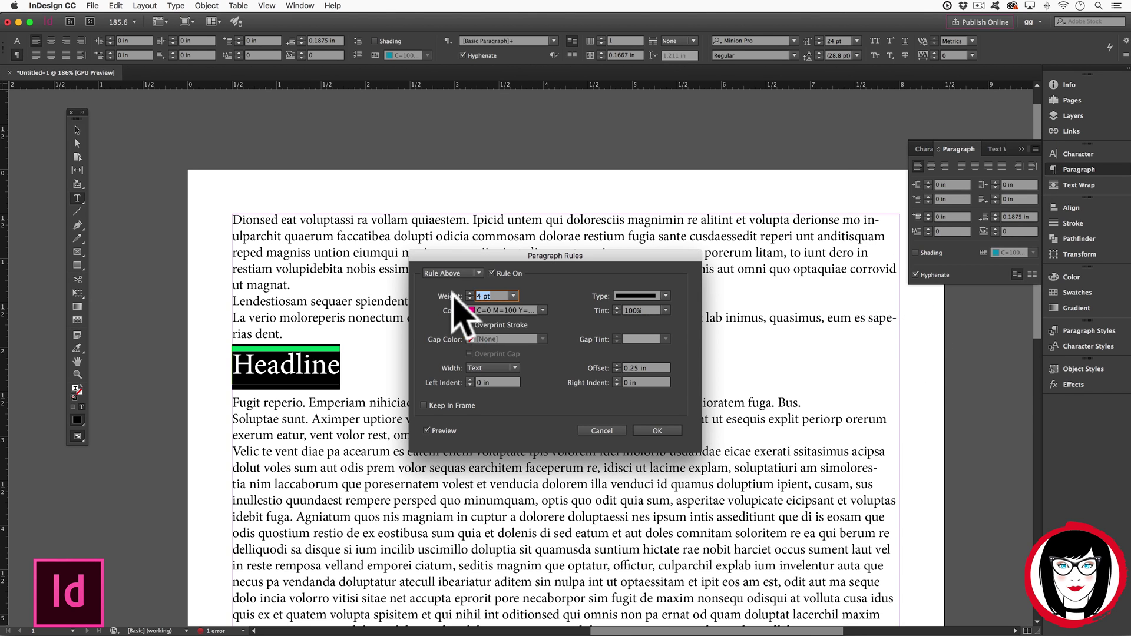
left_click(494, 273)
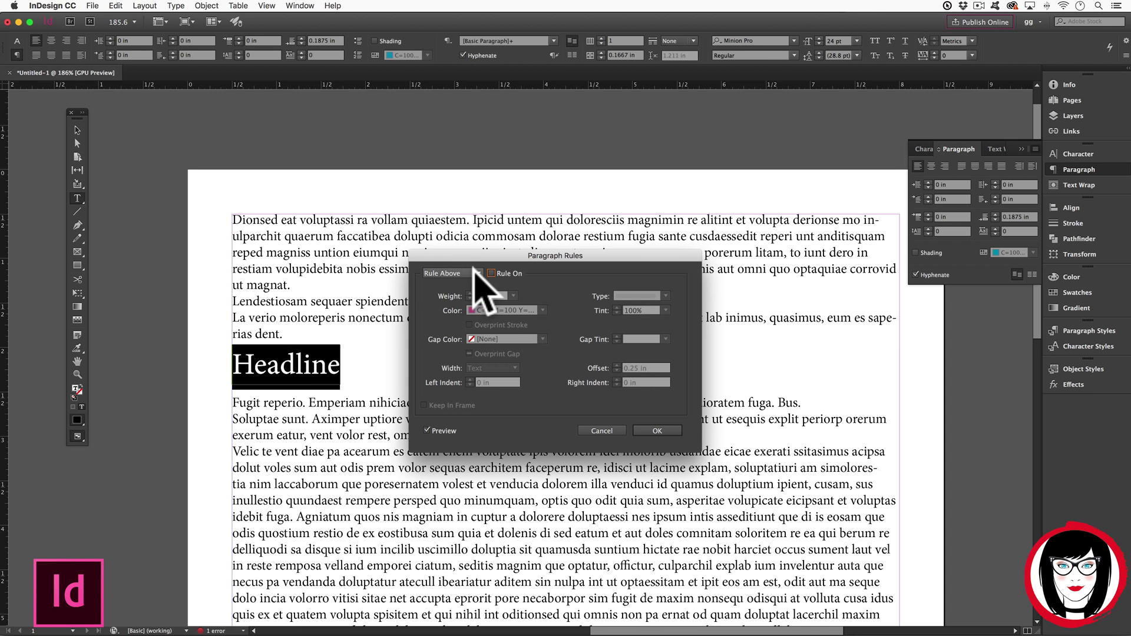
left_click(443, 274)
left_click(458, 297)
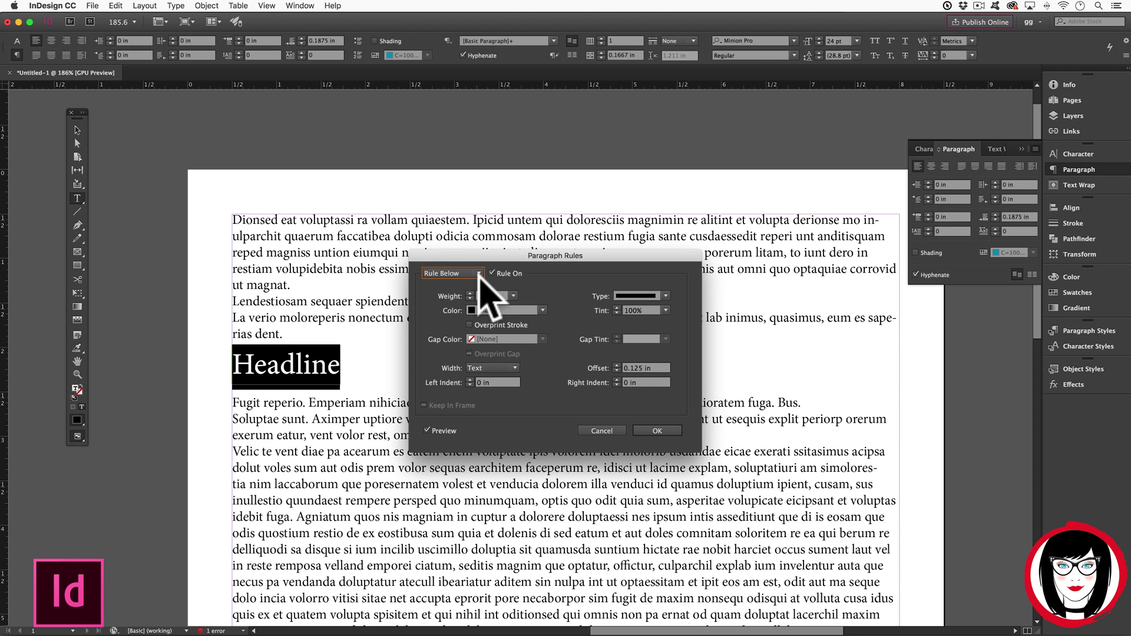
Step: Make the rule below a Thin - Thick line with a yellow gap colour and confirm
left_click_drag(603, 256, 566, 244)
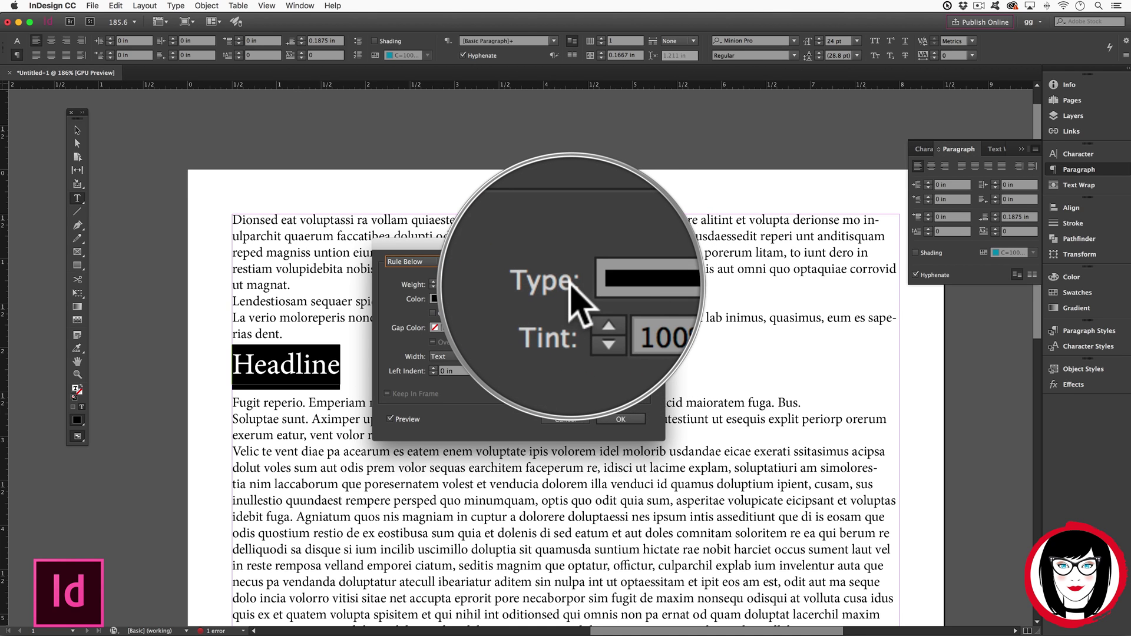
left_click(629, 284)
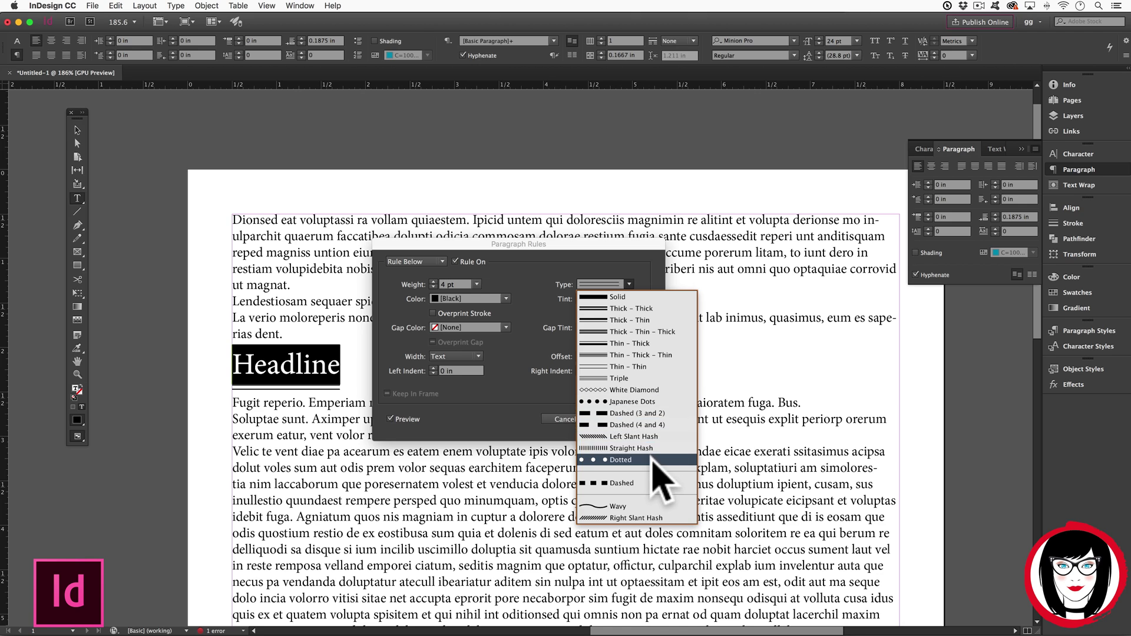
left_click(640, 342)
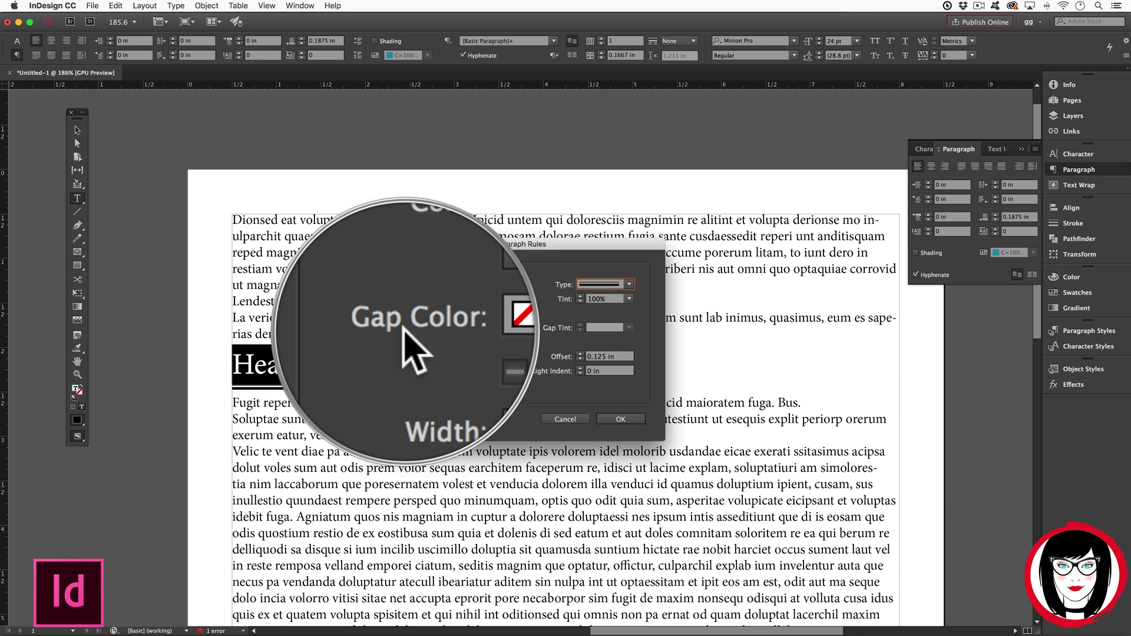
left_click(506, 328)
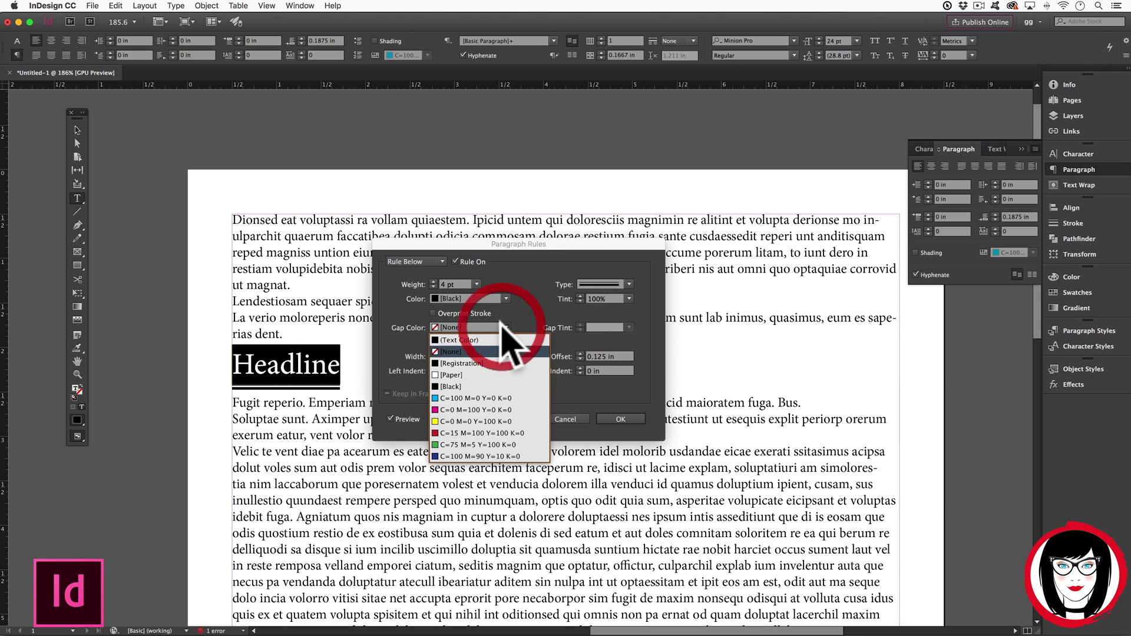
left_click(471, 422)
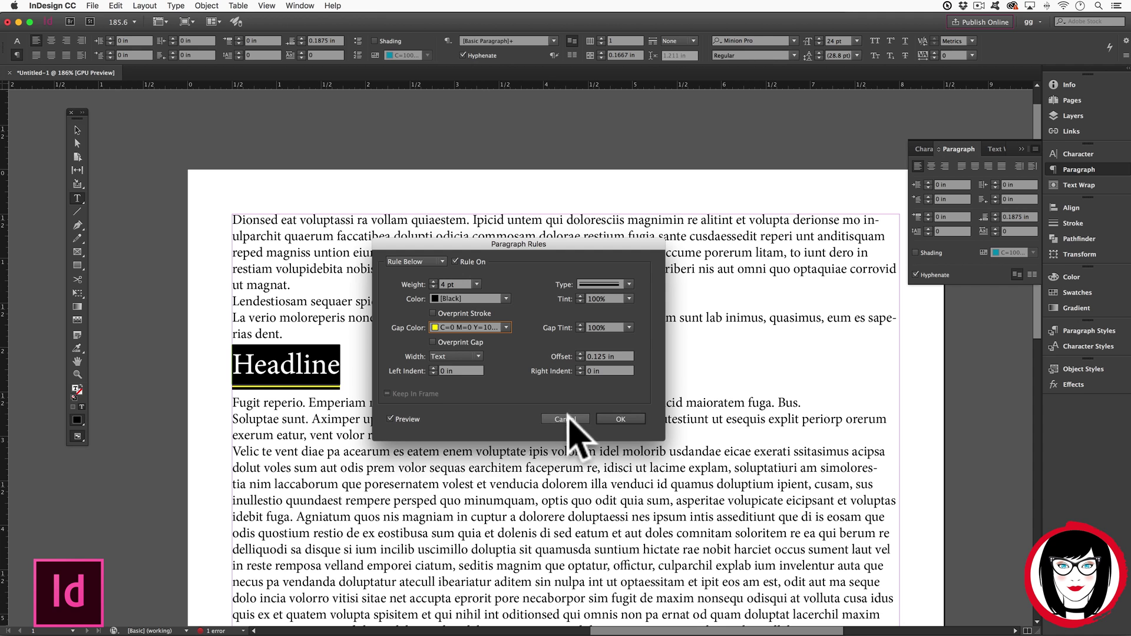
left_click(621, 420)
left_click(537, 420)
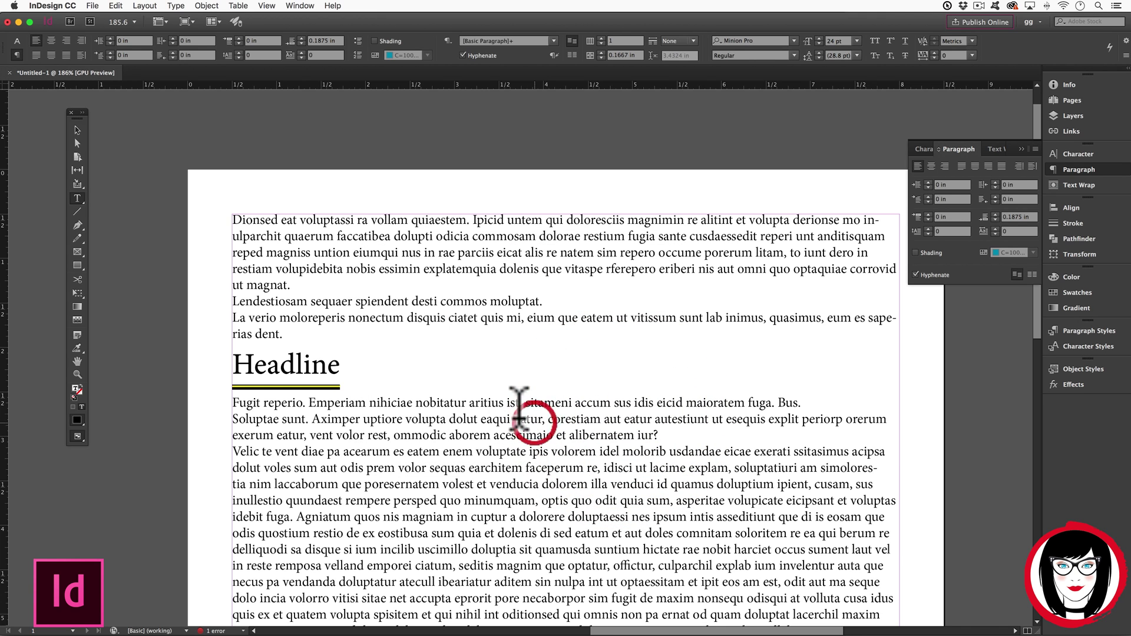
left_click(286, 365, "super")
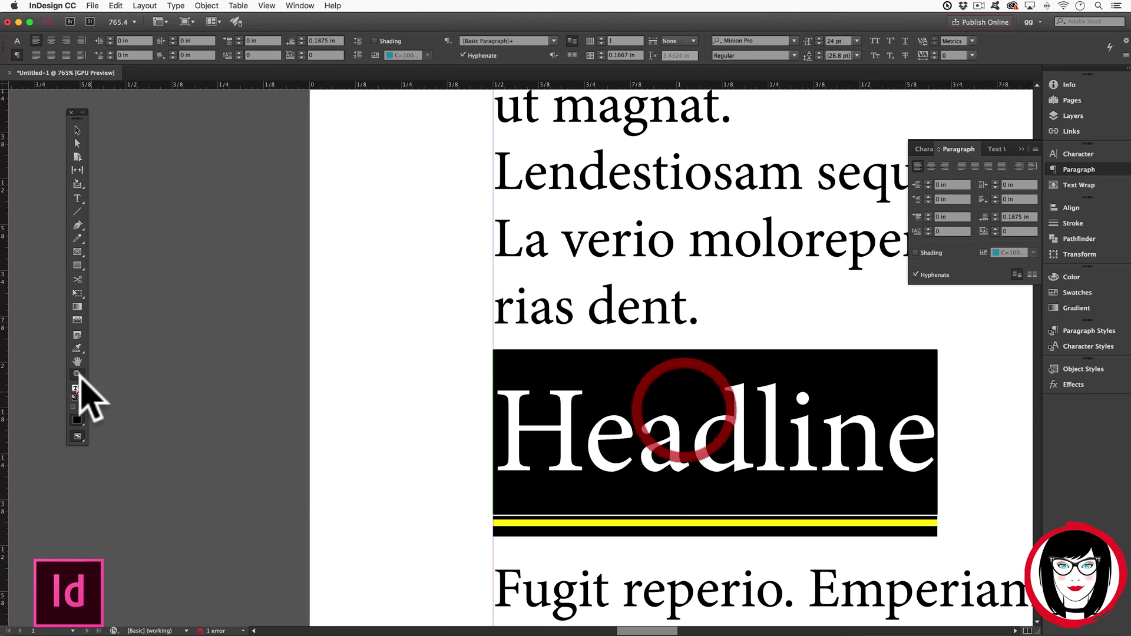
left_click_drag(729, 377, 531, 348)
left_click(78, 199)
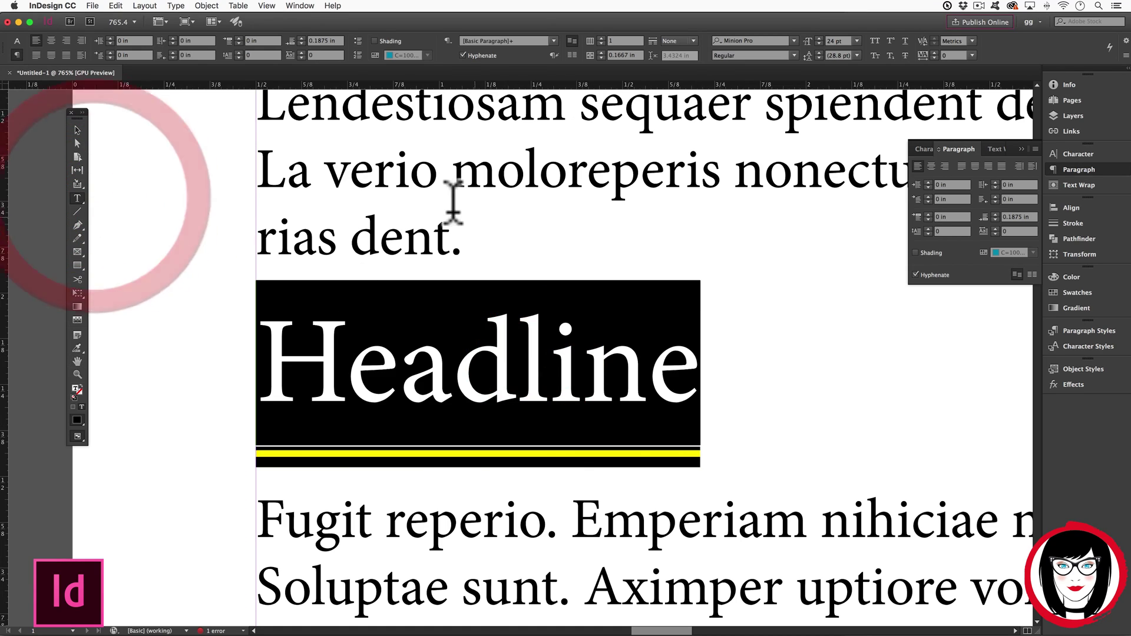
left_click(454, 202)
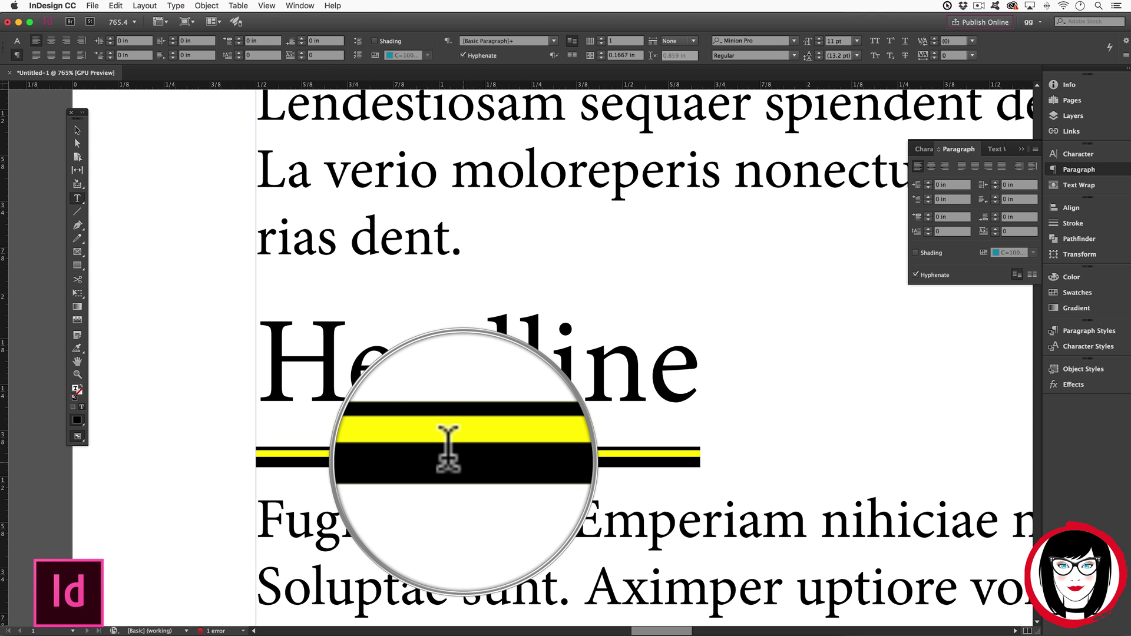
key("Escape")
key("super+0")
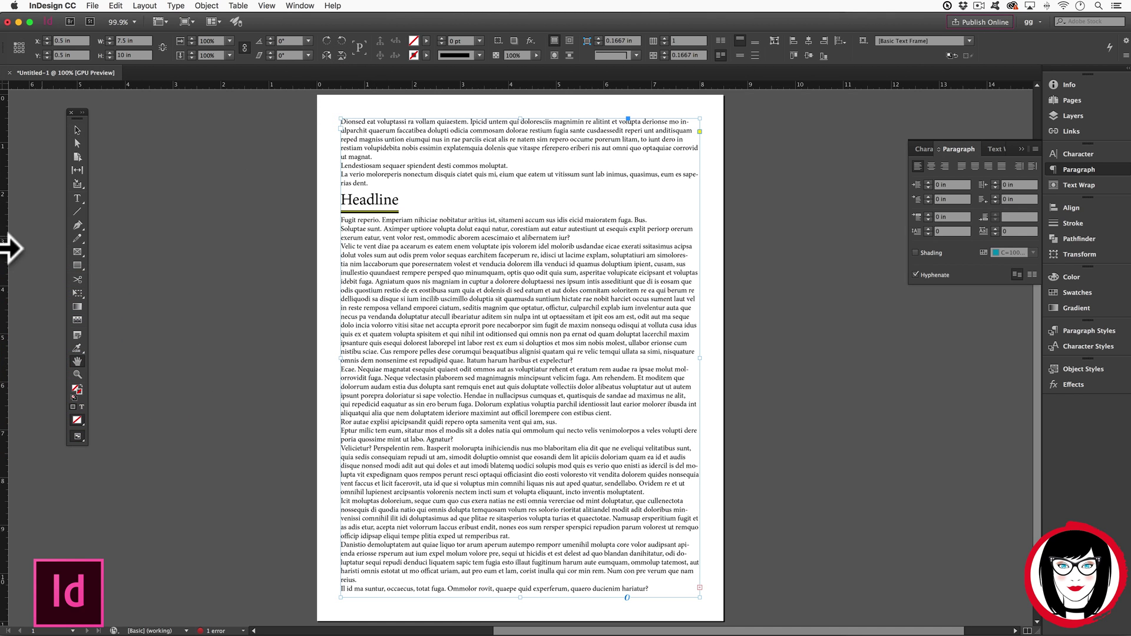
Step: Delete and re-add a blank paragraph before the Headline, showing its rule moves along with it
left_click(266, 6)
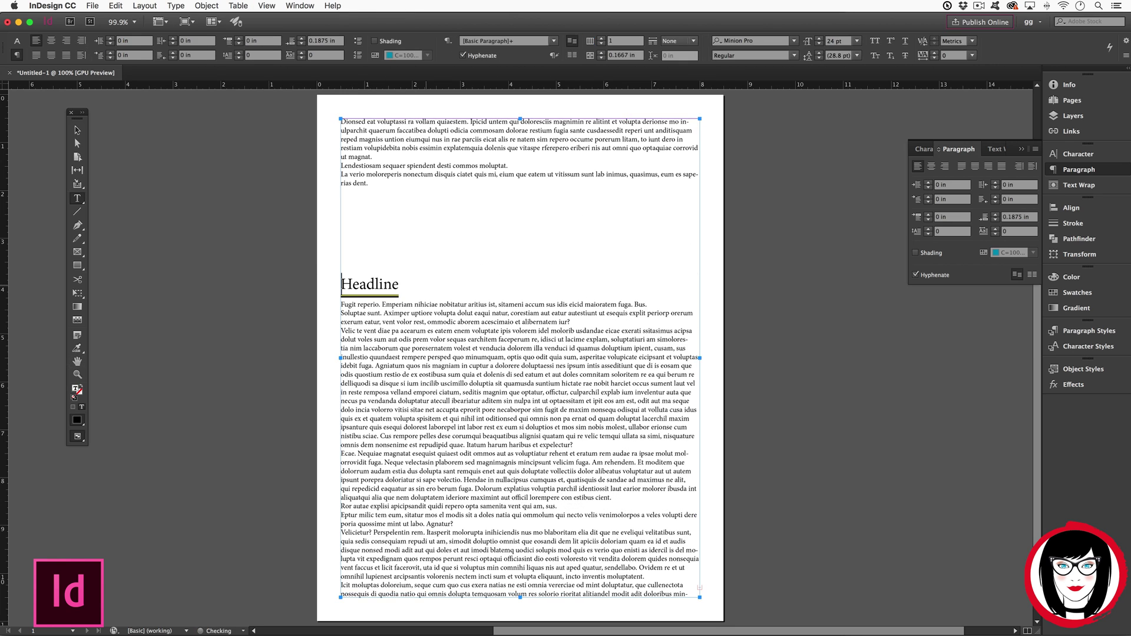
key("BackSpace")
key("BackSpace")
key("BackSpace")
key("BackSpace")
key("BackSpace")
key("BackSpace")
key("BackSpace")
key("BackSpace")
key("BackSpace")
key("BackSpace")
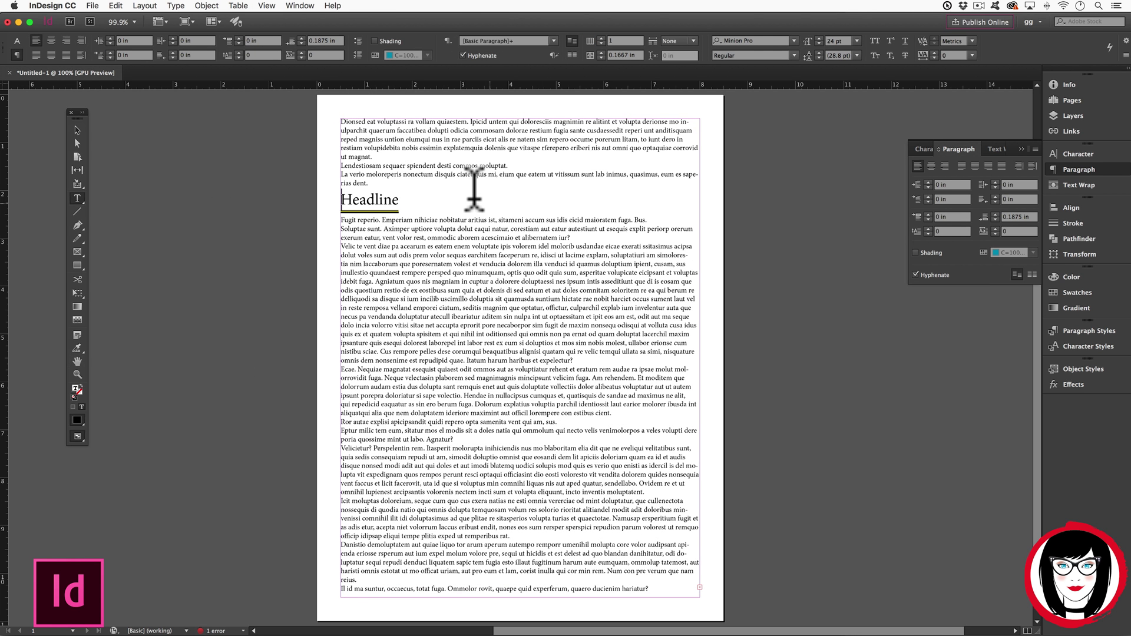
key("Return")
key("Return")
key("Return")
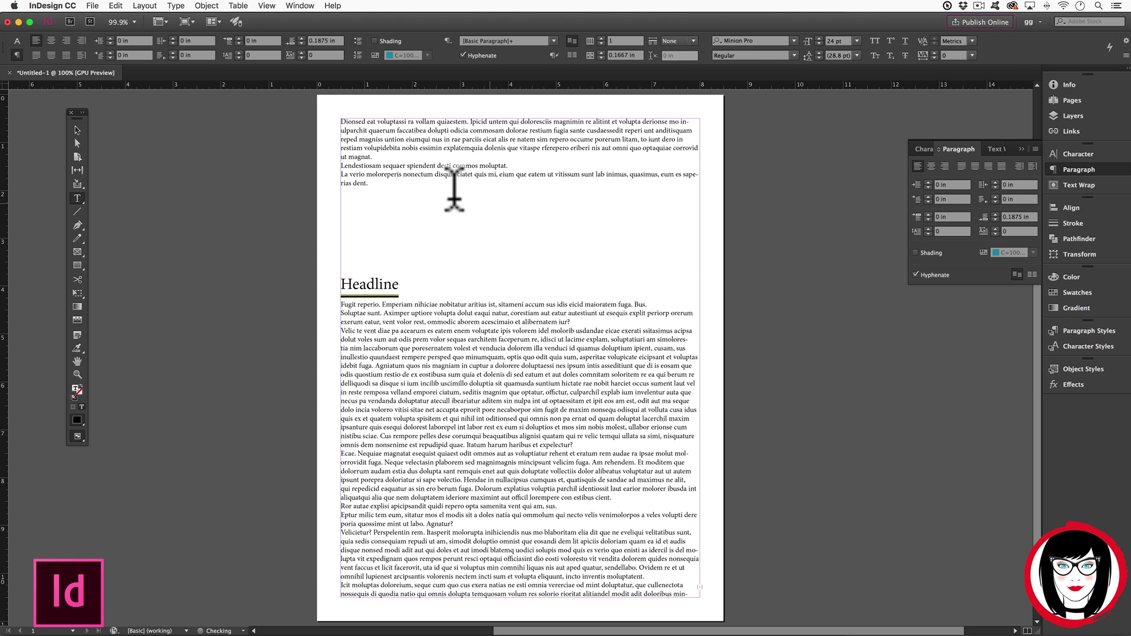
left_click(1035, 150)
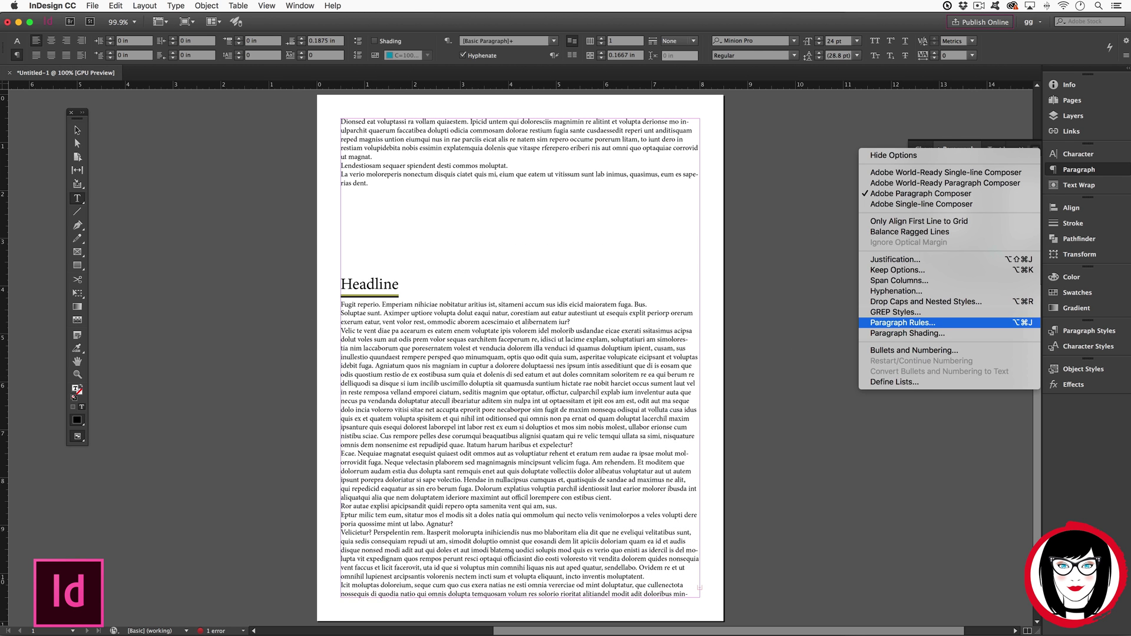